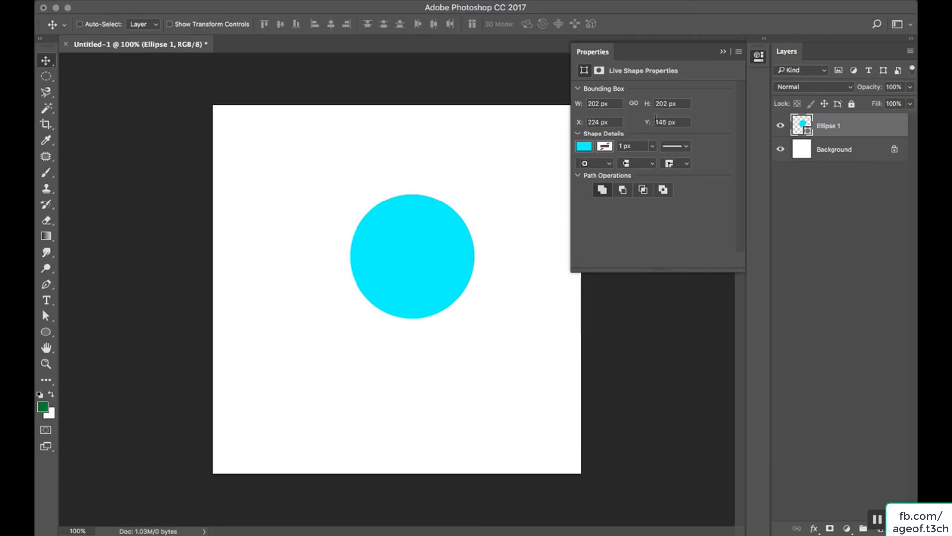
Collapse the shape properties and move the cyan circle a short distance left and slightly down on the canvas.
left_click(723, 52)
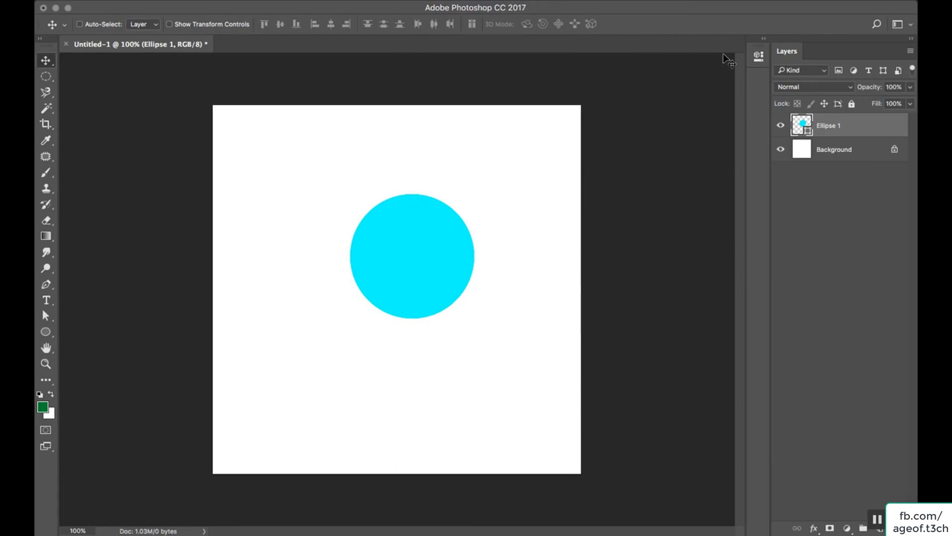
left_click_drag(399, 254, 368, 261)
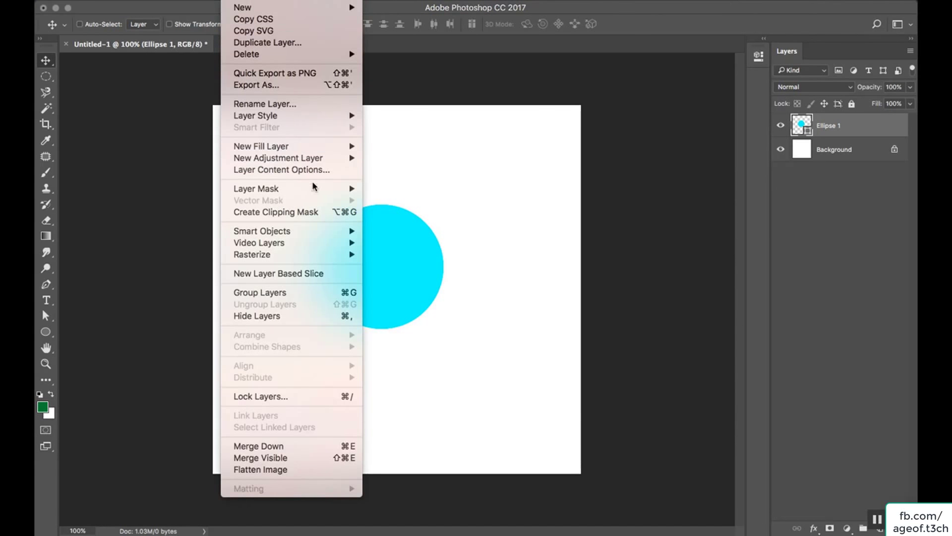
Open the layer style options for Ellipse 1 and enable a Drop Shadow with the Normal blend mode.
mouse_move(318, 191)
mouse_move(297, 119)
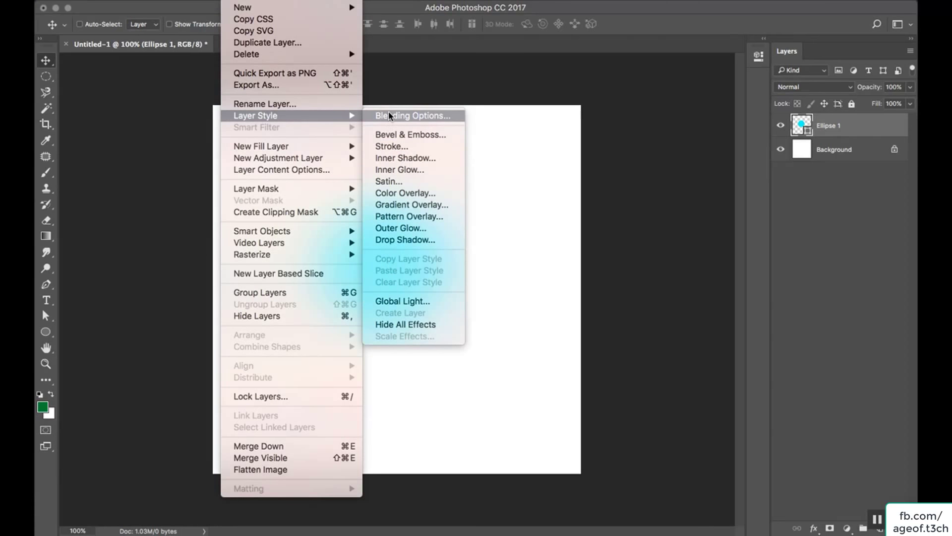
left_click(594, 125)
double_click(858, 124)
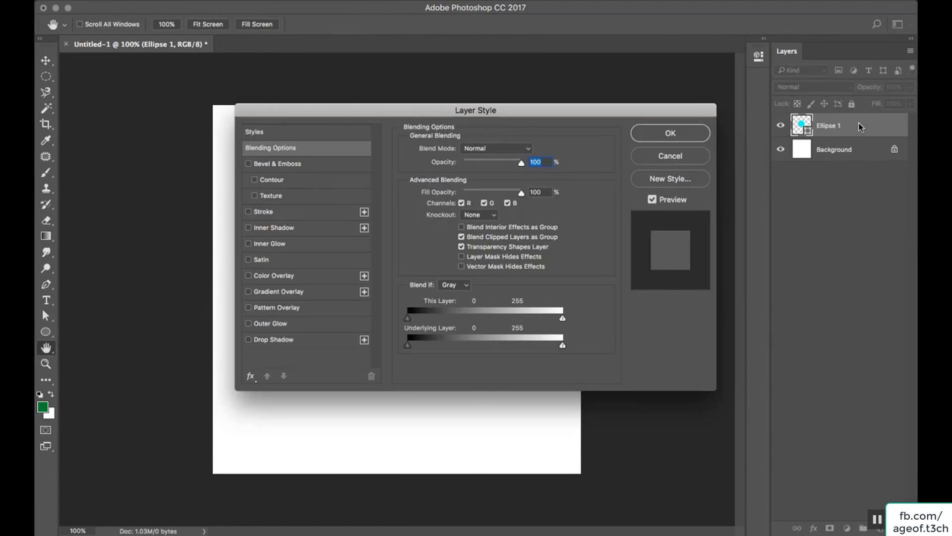
left_click_drag(361, 117, 610, 96)
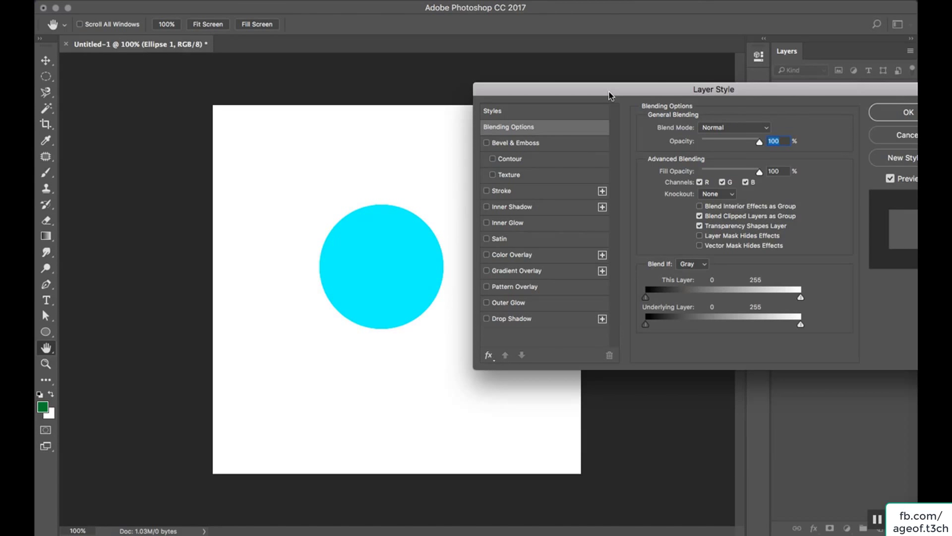
left_click(513, 321)
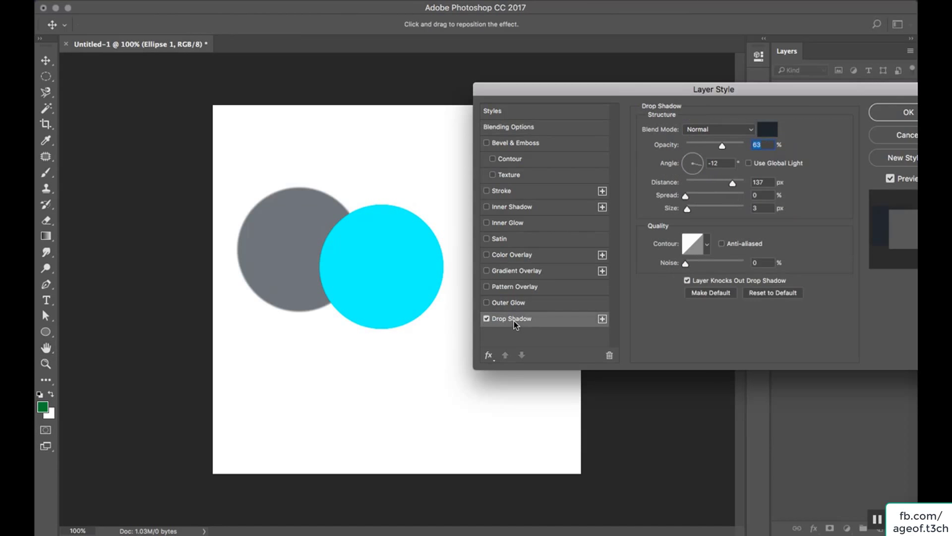
left_click(721, 129)
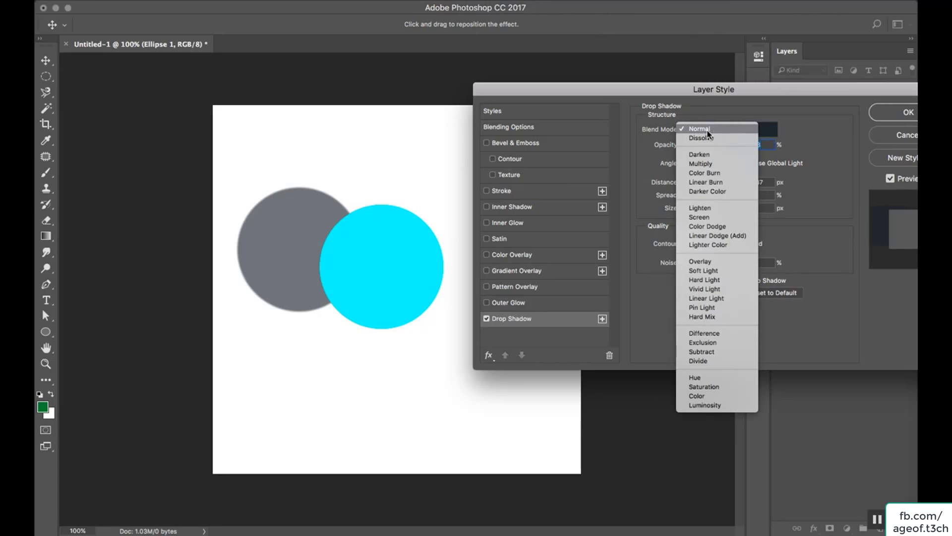
left_click(708, 130)
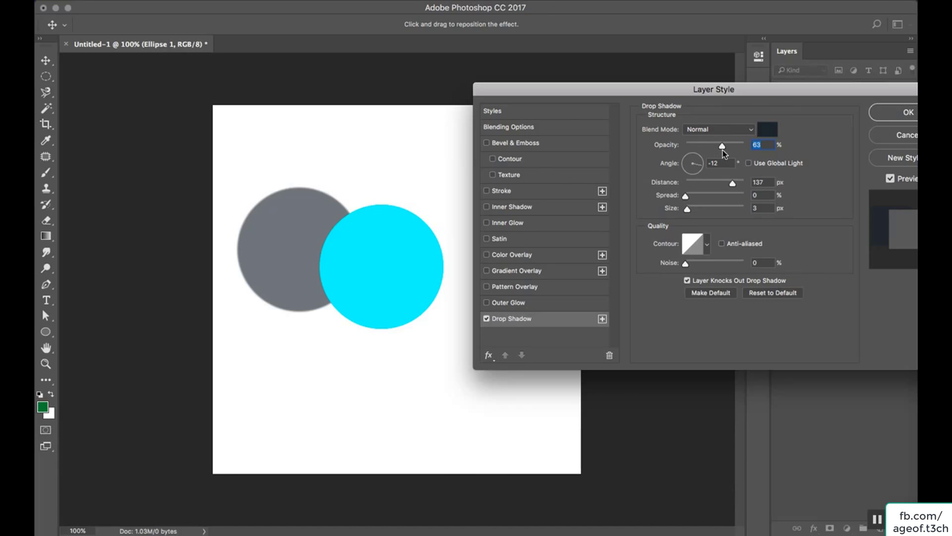
Set the drop shadow to 61% opacity, 6 px distance, 10% spread and 8 px size.
left_click_drag(722, 147, 758, 144)
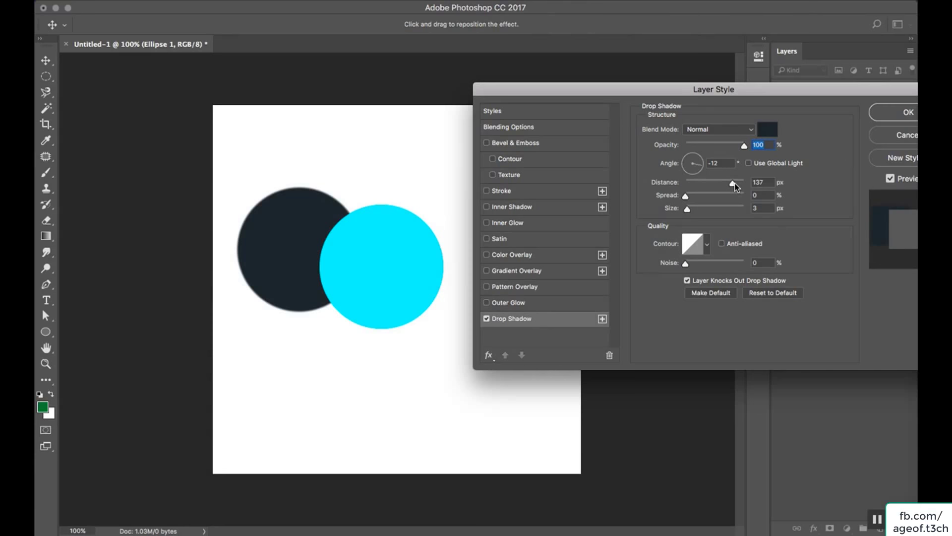
left_click_drag(734, 186, 689, 187)
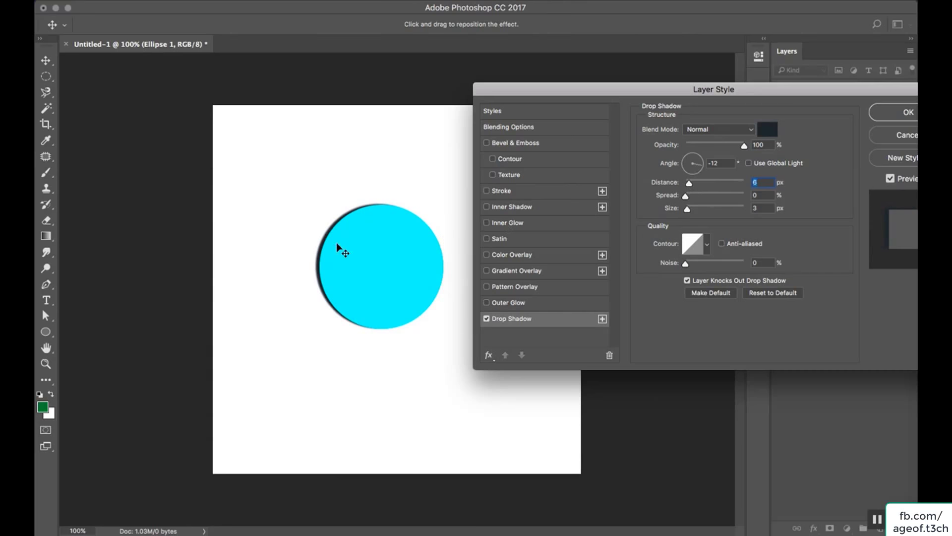
left_click_drag(745, 146, 721, 150)
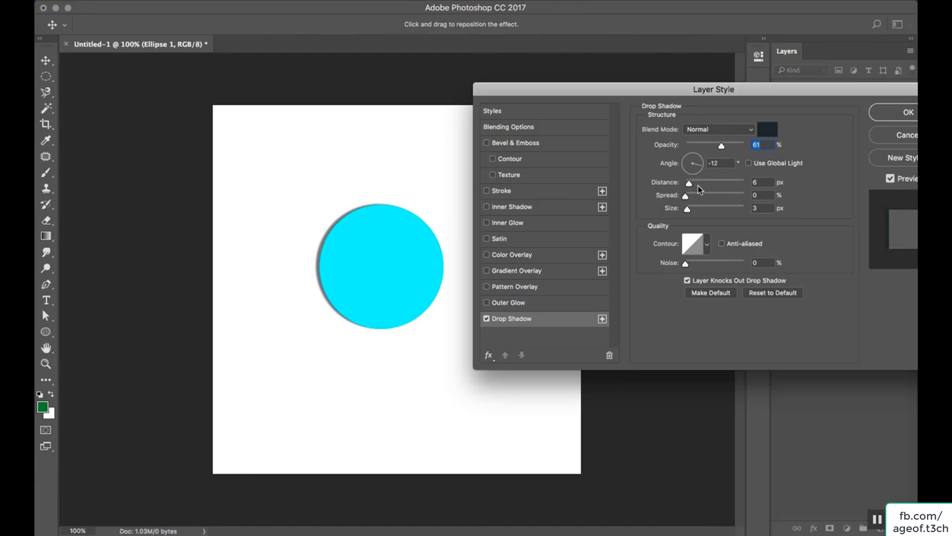
left_click_drag(686, 196, 692, 215)
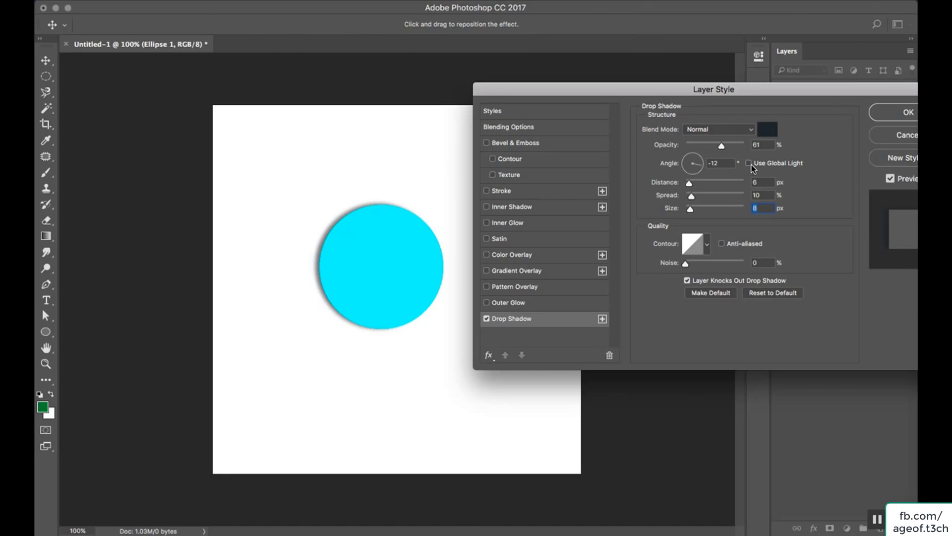
Replace the drop shadow with an Inner Shadow in Normal mode at 85% opacity and 10 px distance.
left_click(487, 320)
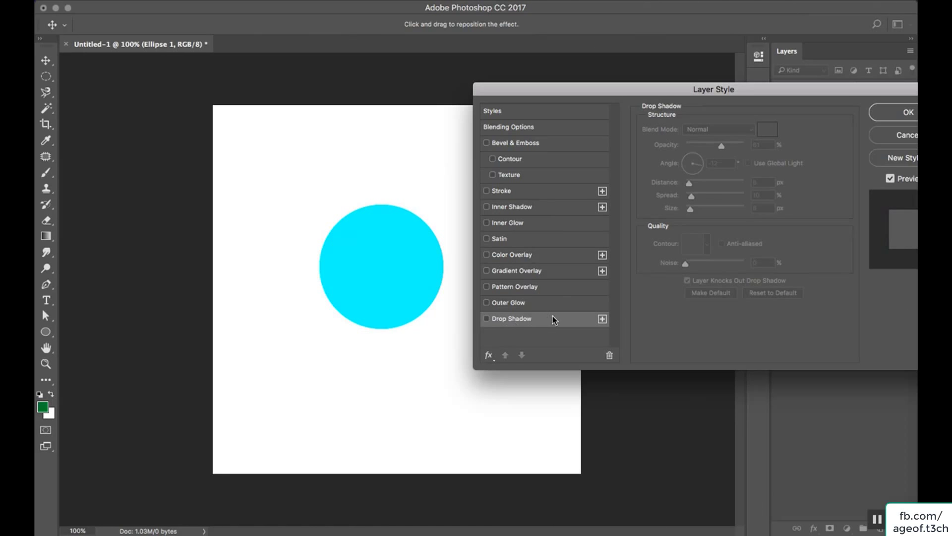
left_click(533, 208)
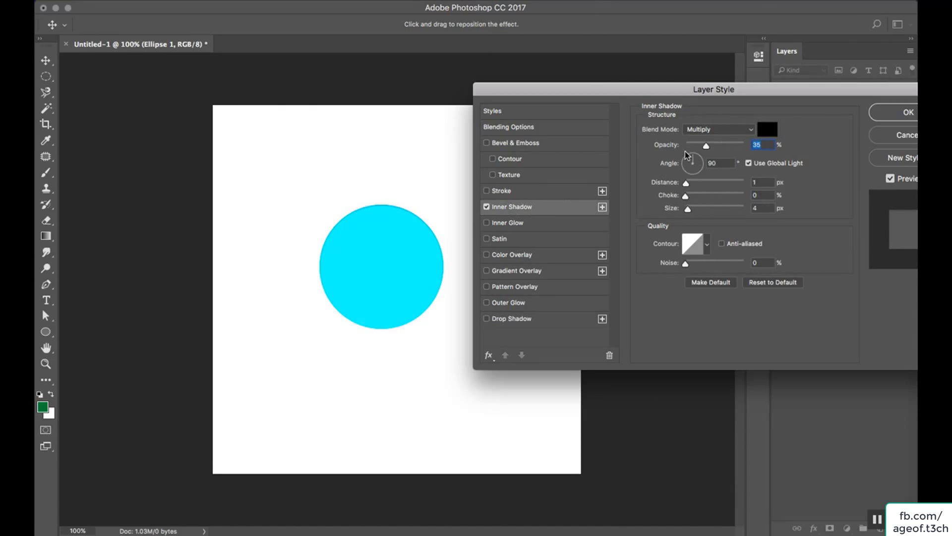
left_click(705, 130)
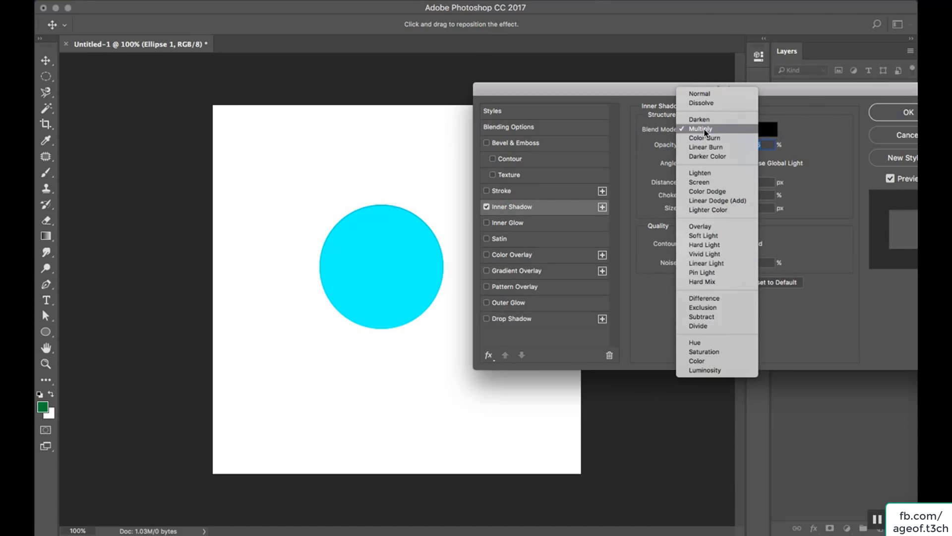
left_click(699, 94)
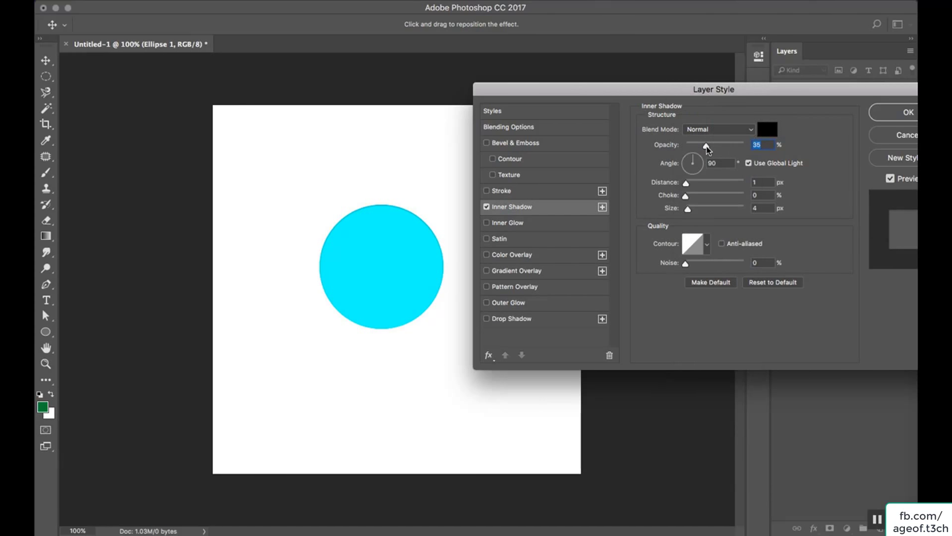
left_click_drag(706, 146, 737, 146)
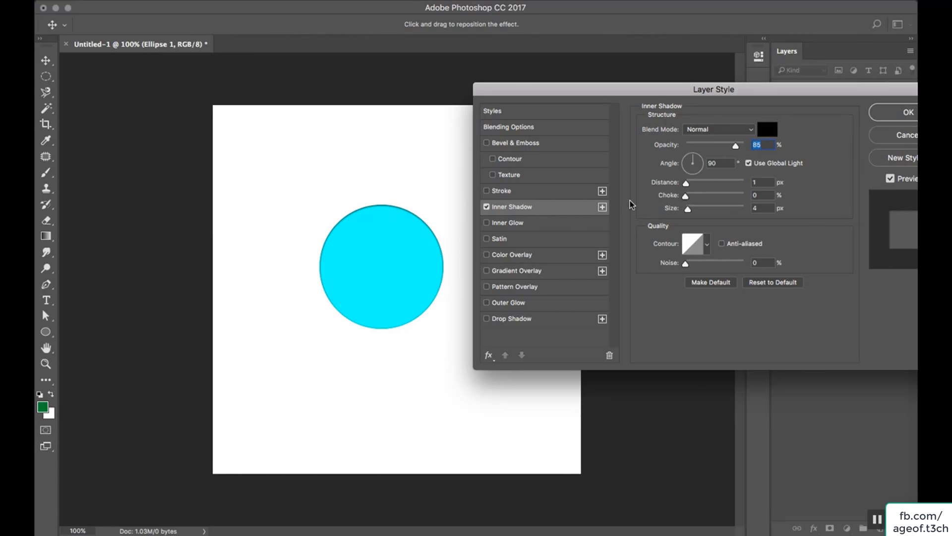
left_click_drag(687, 183, 691, 185)
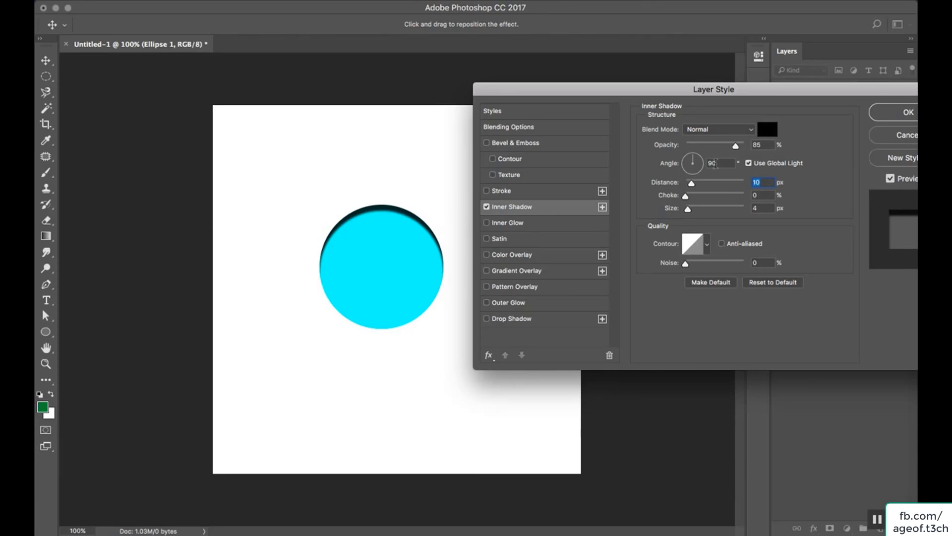
Try the inner shadow's light angle at 128°, -152° and -27°.
double_click(717, 164)
mouse_move(693, 159)
left_mouse_down()
mouse_move(699, 182)
mouse_move(688, 180)
mouse_move(688, 159)
left_mouse_up()
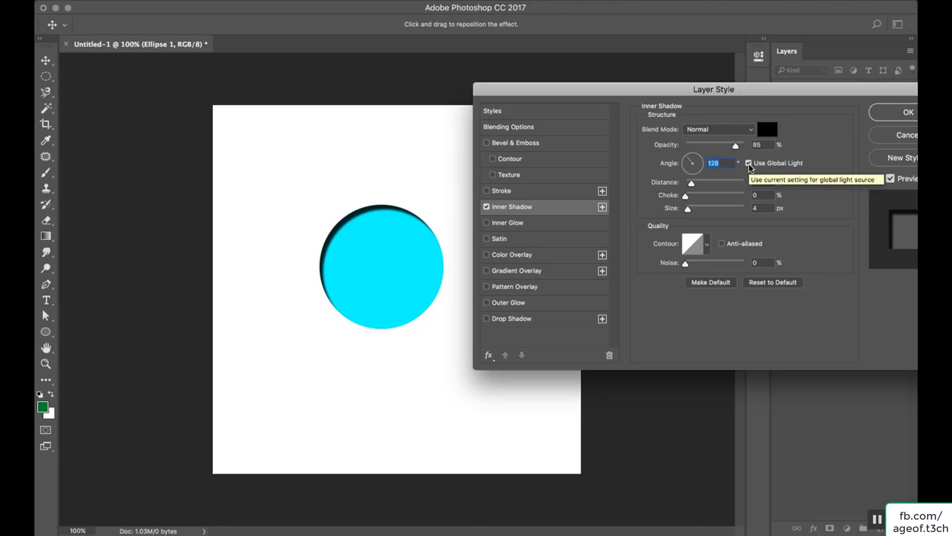
left_click(689, 168)
mouse_move(691, 171)
left_mouse_down()
mouse_move(684, 164)
mouse_move(679, 174)
left_mouse_up()
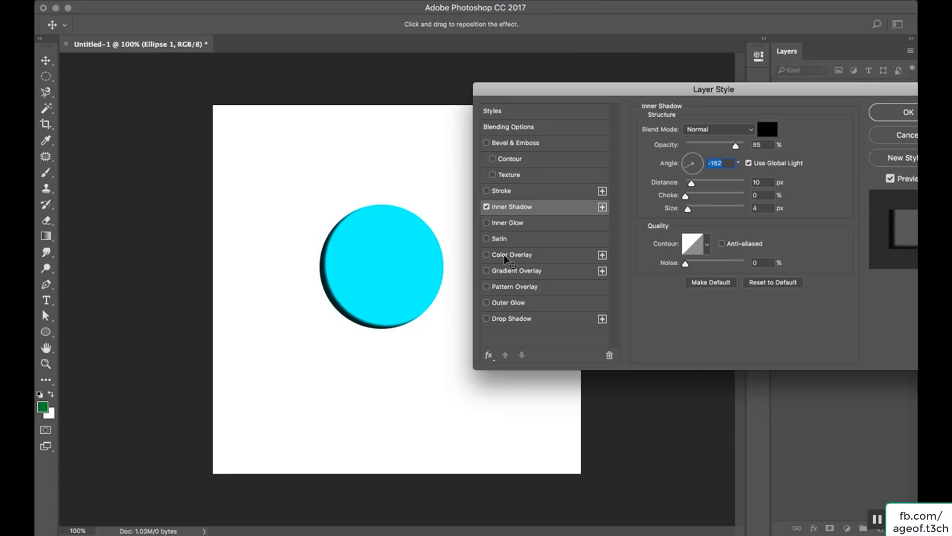
left_click(701, 167)
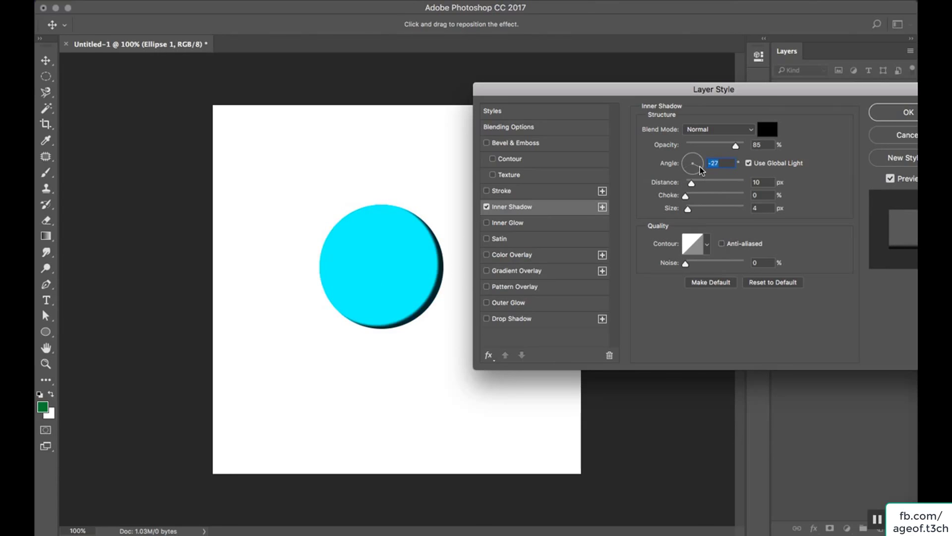
Re-enable the drop shadow and try its angle at 62° with Use Global Light and at -33° without it.
left_click(486, 319)
left_click(503, 321)
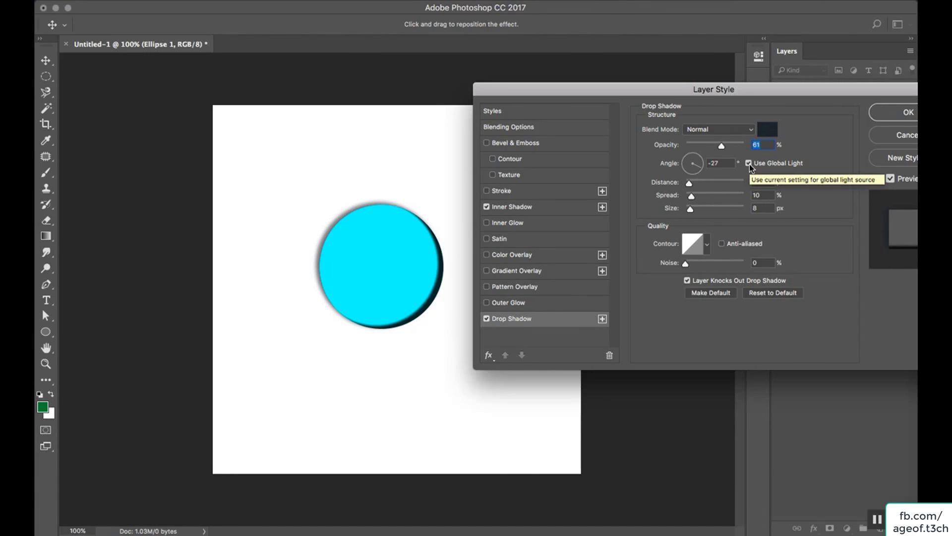
left_click_drag(697, 163, 699, 158)
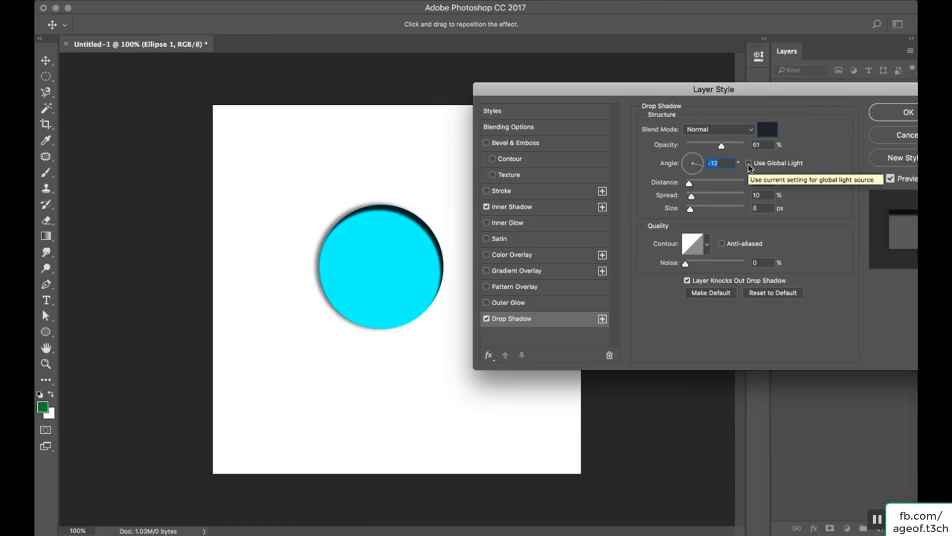
mouse_move(692, 166)
left_mouse_down()
mouse_move(698, 161)
mouse_move(685, 159)
mouse_move(709, 174)
left_mouse_up()
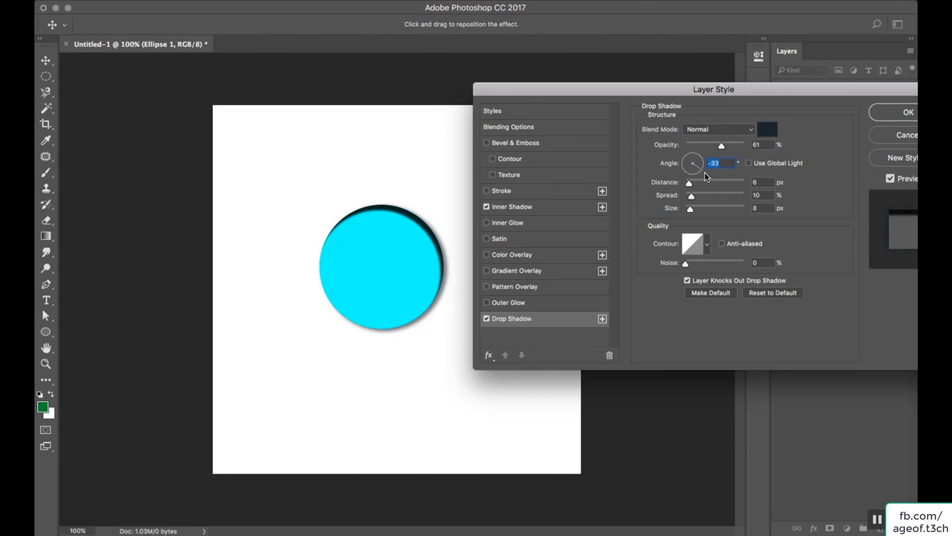
Turn off Use Global Light for the inner shadow and set its angle to -27°.
left_click(514, 209)
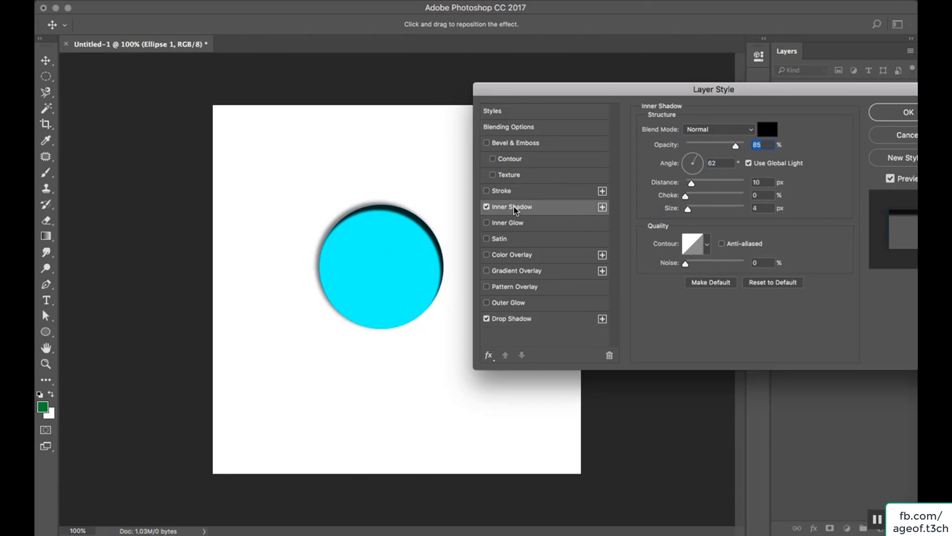
left_click(749, 164)
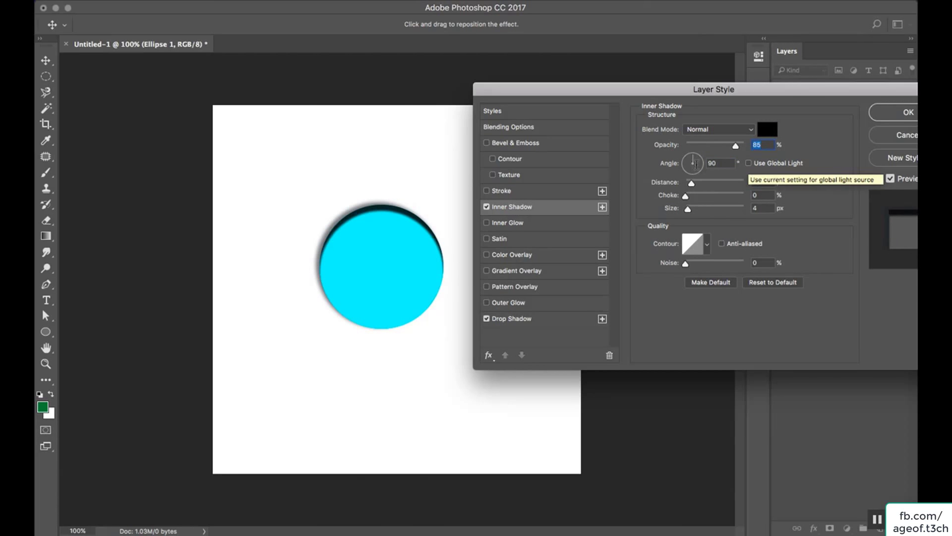
left_click_drag(690, 164, 701, 170)
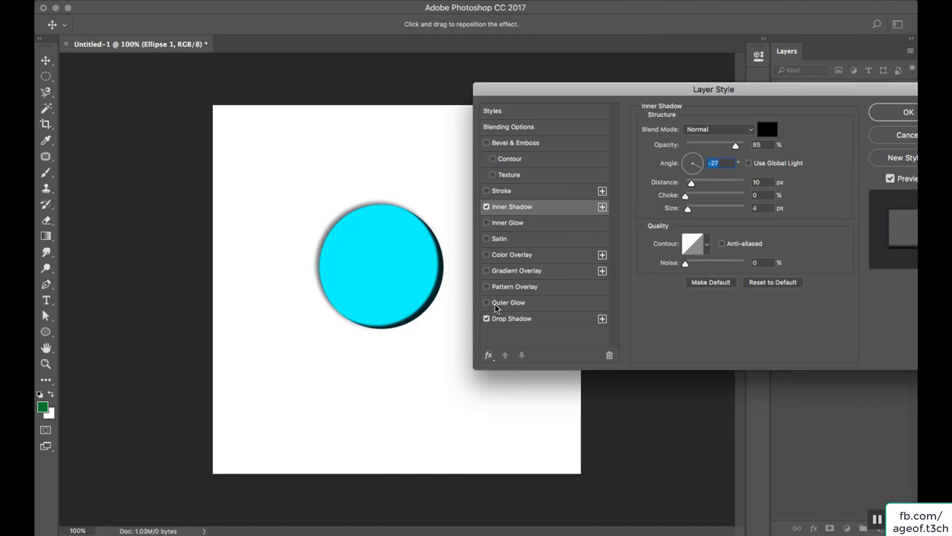
Compare the circle without and with the drop and inner shadows, and discard the layer style changes.
left_click(487, 207)
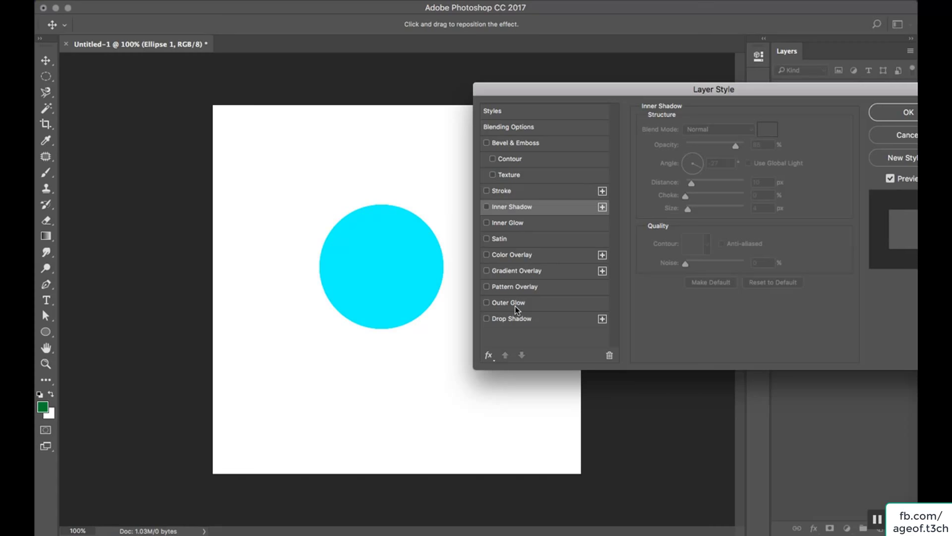
left_click(540, 320)
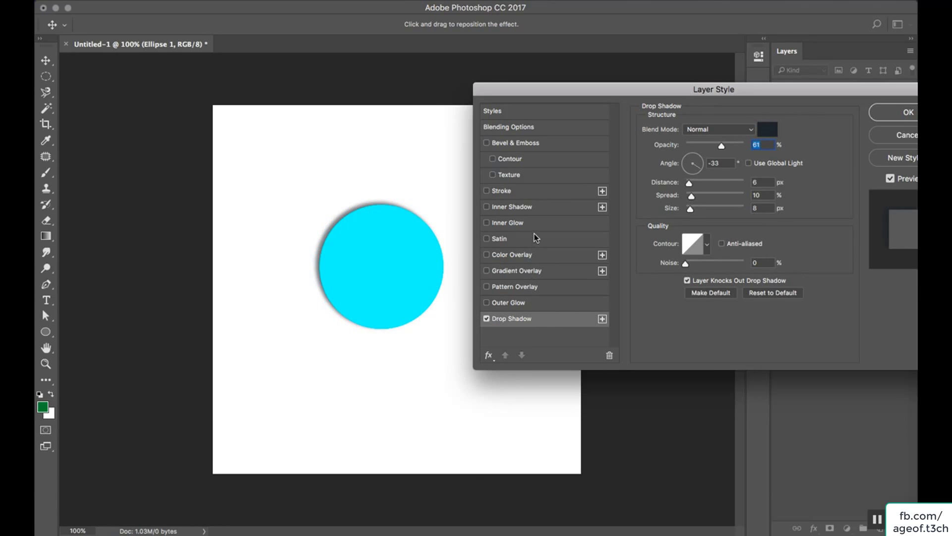
left_click(535, 209)
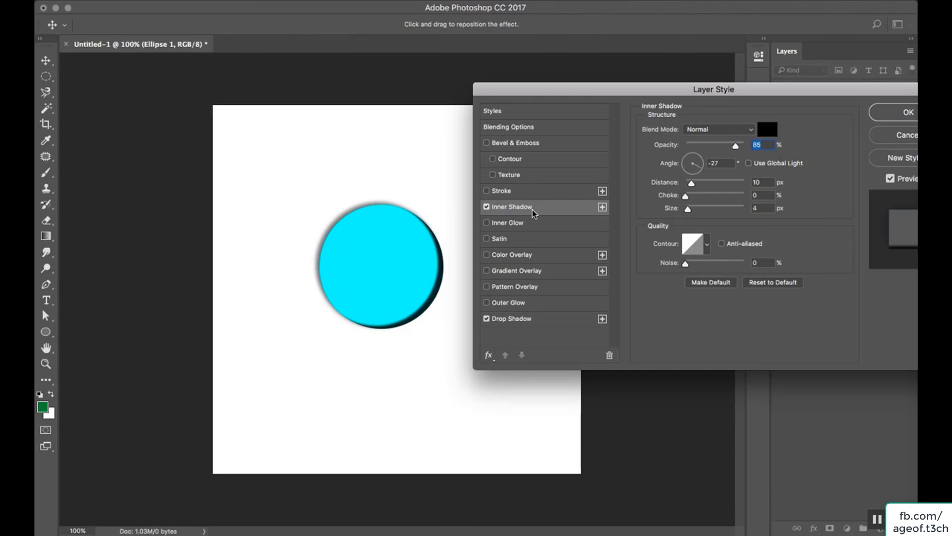
left_click_drag(639, 94, 578, 97)
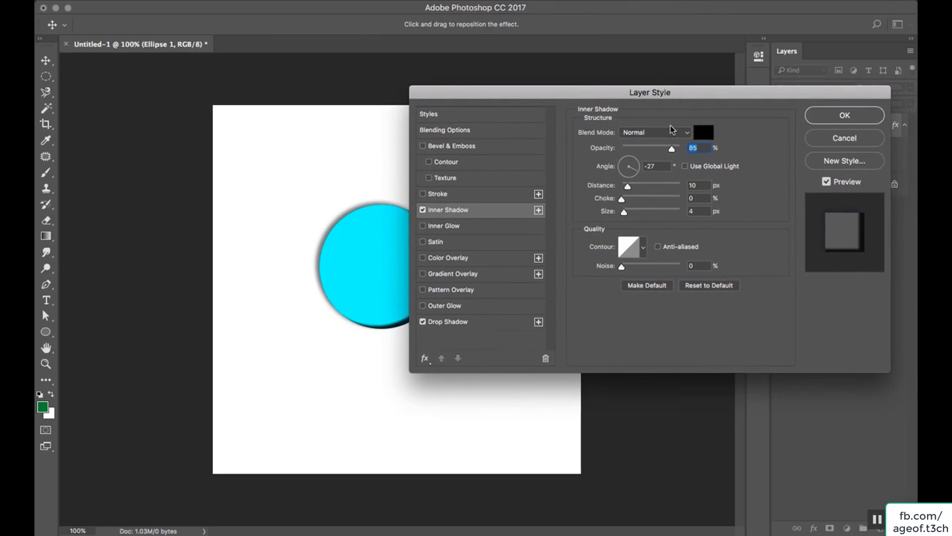
left_click(826, 138)
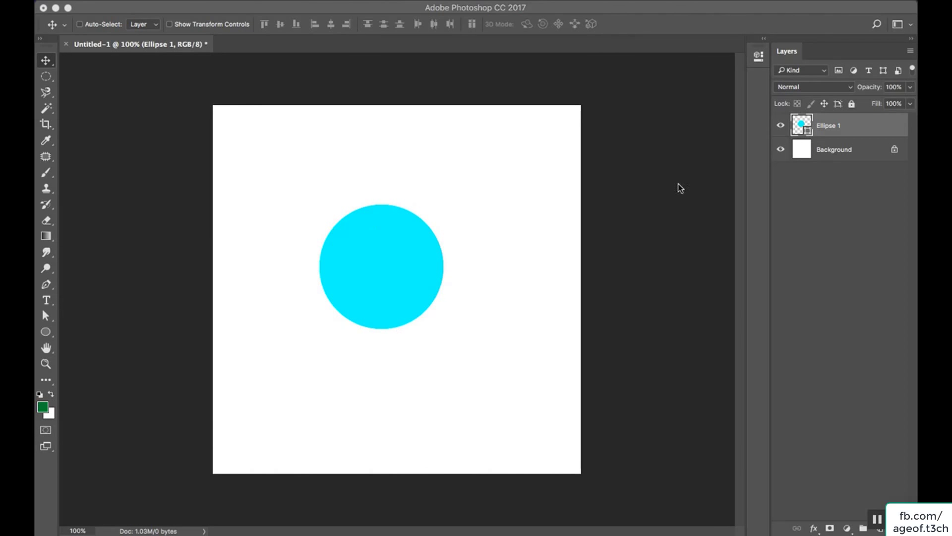
Add a Stroke effect to the Ellipse 1 layer and set the stroke's opacity to 100%.
double_click(883, 130)
left_click_drag(542, 94, 606, 94)
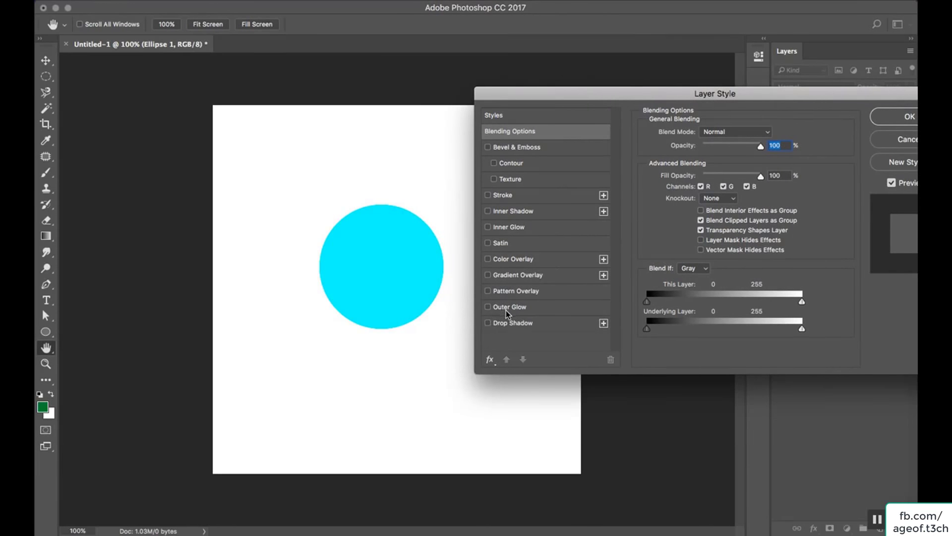
left_click(487, 197)
left_click(508, 195)
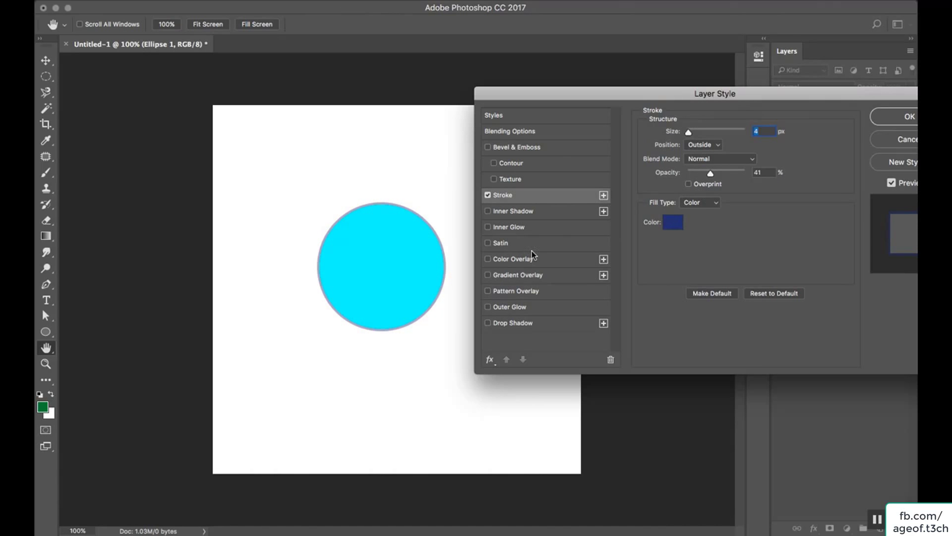
left_click_drag(709, 176, 747, 176)
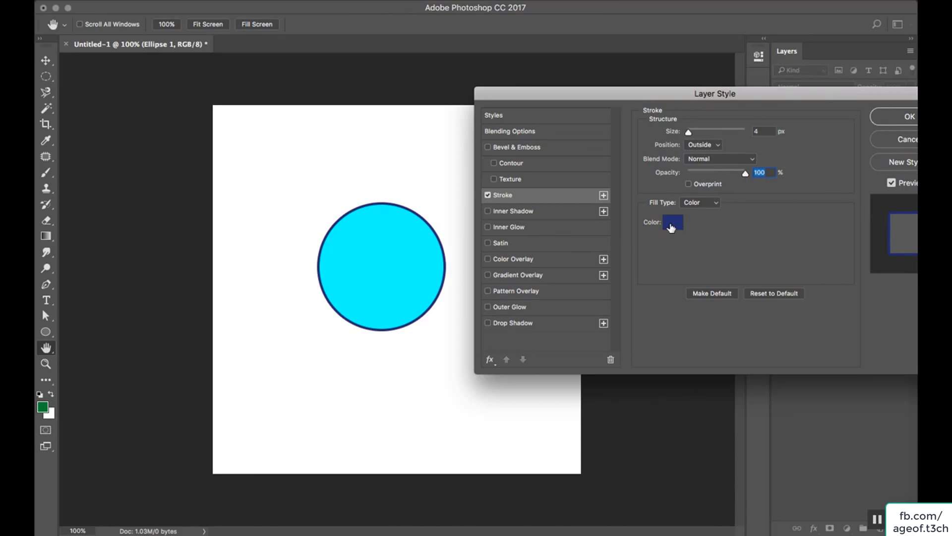
Set the stroke's size to 57 px, try the Inside and Center positions, and return it to Outside.
double_click(767, 131)
left_click_drag(689, 135, 704, 133)
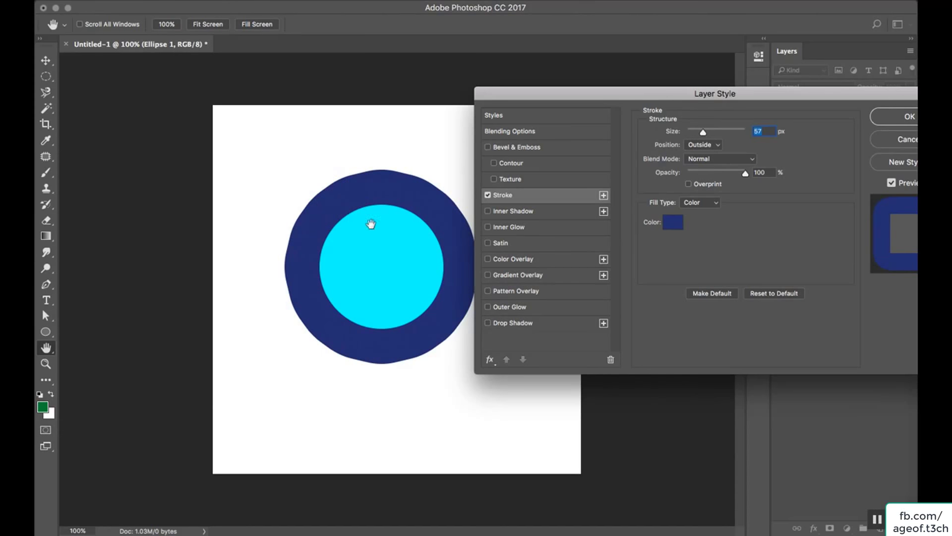
left_click(720, 146)
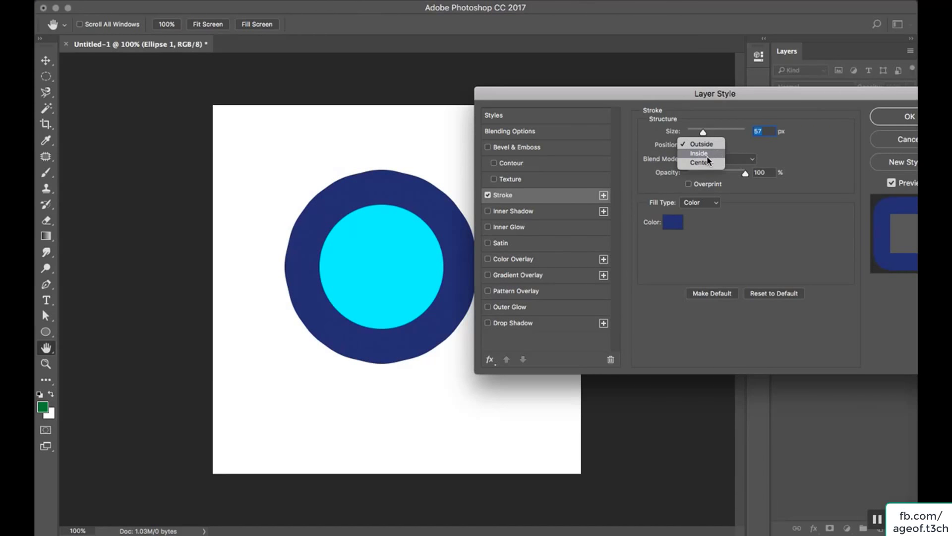
left_click(713, 151)
left_click(717, 147)
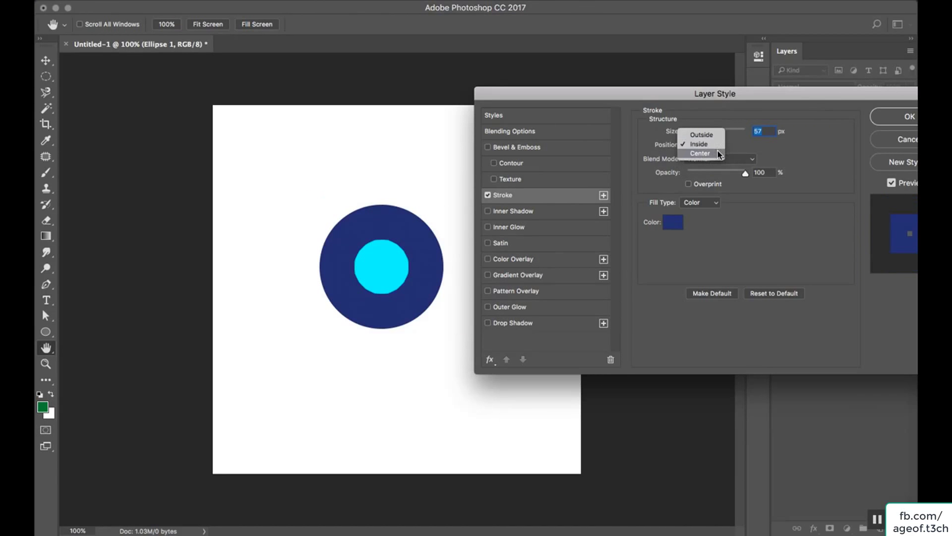
left_click(718, 153)
left_click(717, 158)
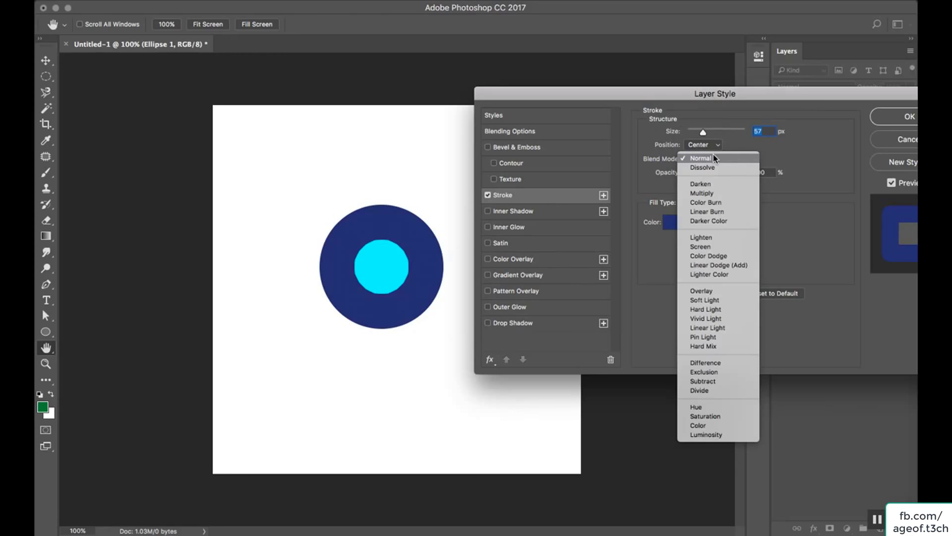
left_click(716, 154)
left_click(716, 147)
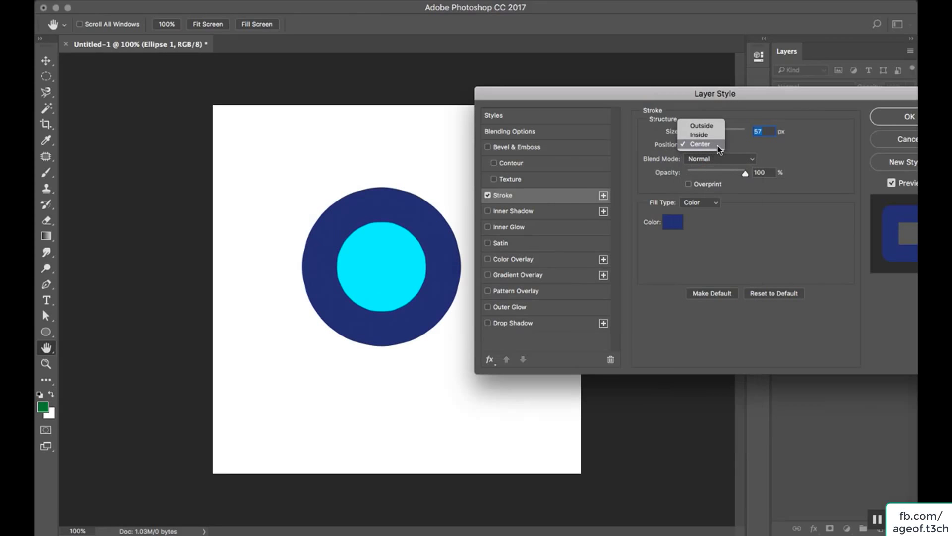
left_click(705, 129)
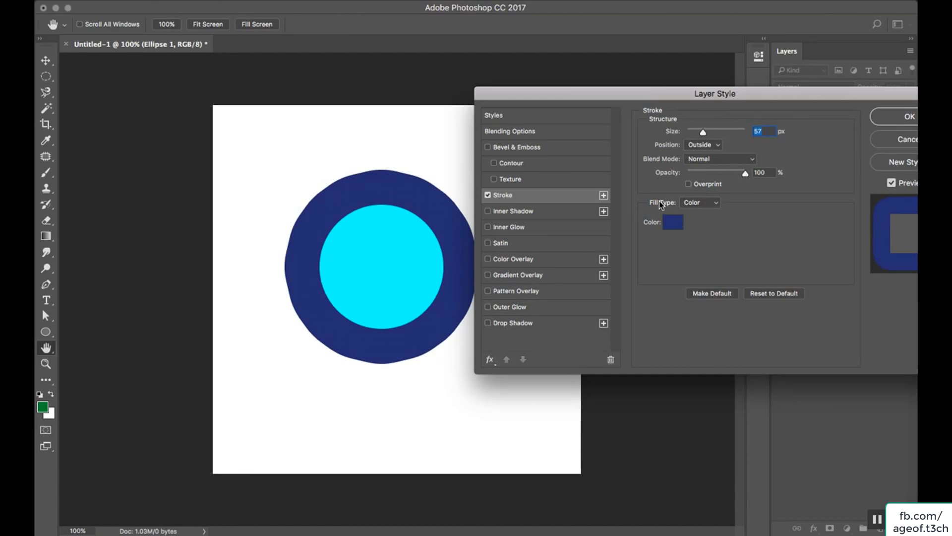
Try a Gradient fill type for the stroke and change it to Pattern.
left_click(700, 203)
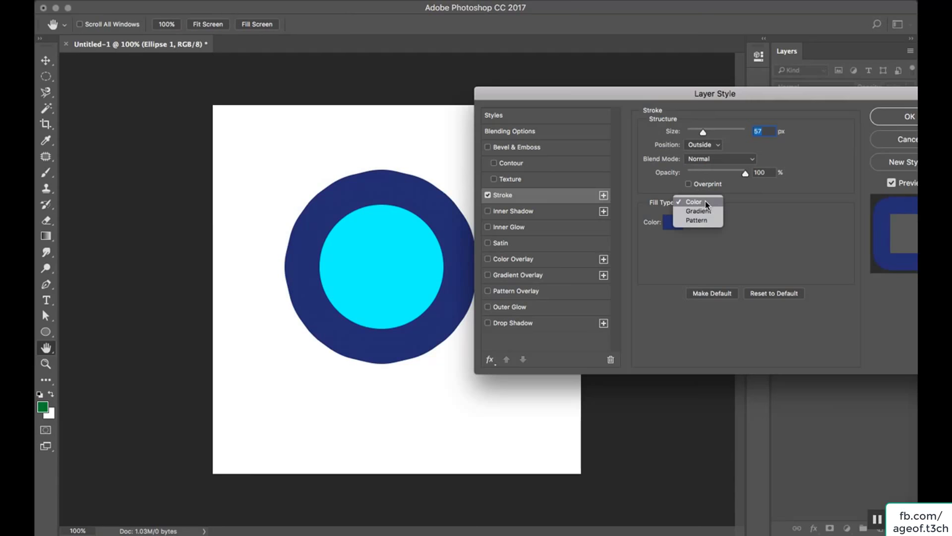
left_click(703, 210)
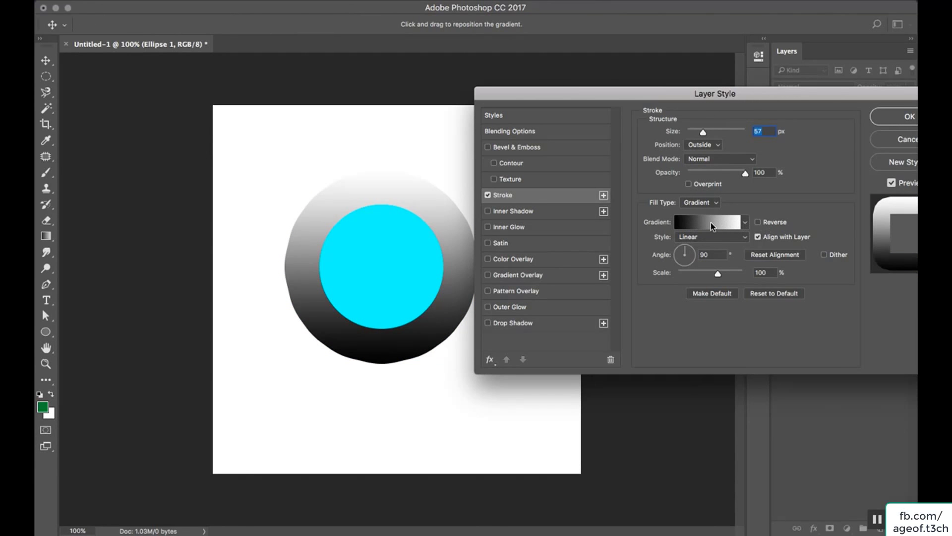
left_click(715, 201)
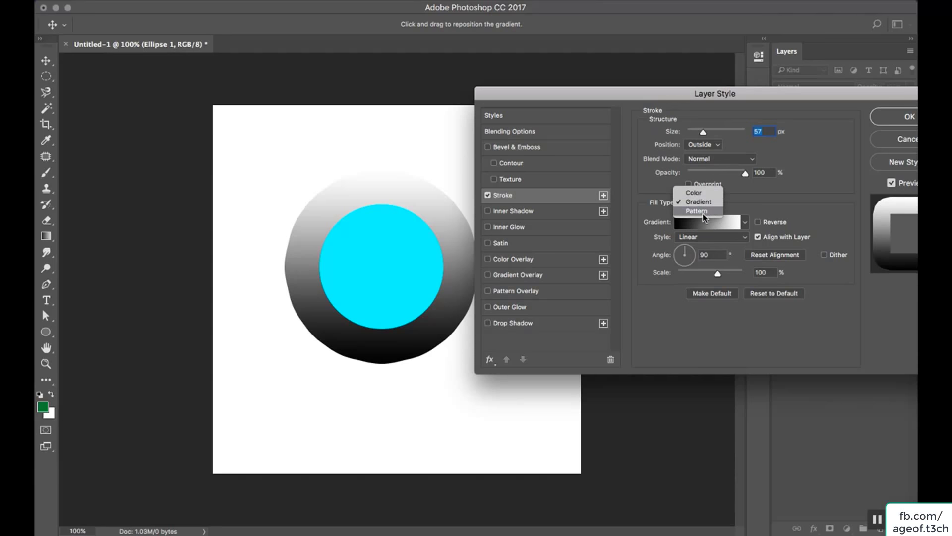
left_click(700, 212)
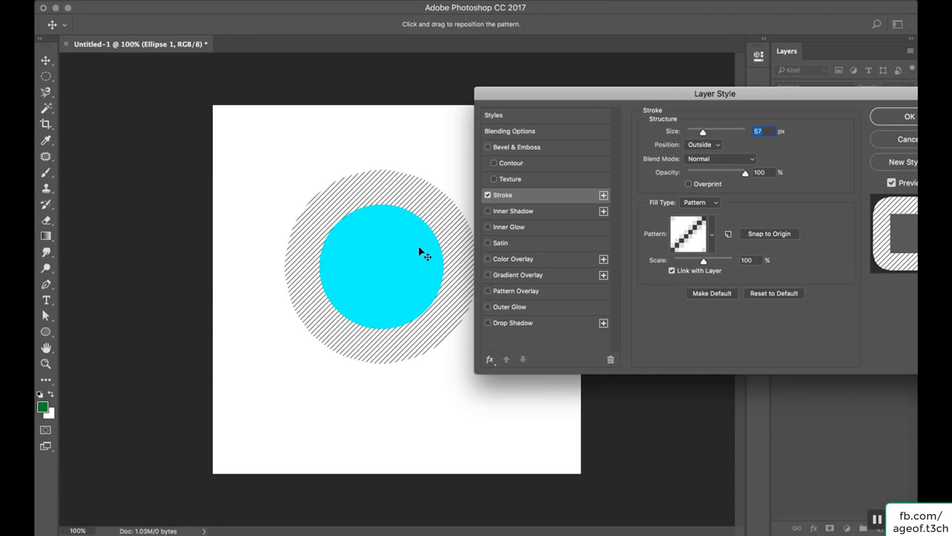
Apply the short diagonal dash pattern to the stroke at 71% scale and reduce the stroke's size to 10 px.
left_click(715, 235)
left_click(729, 271)
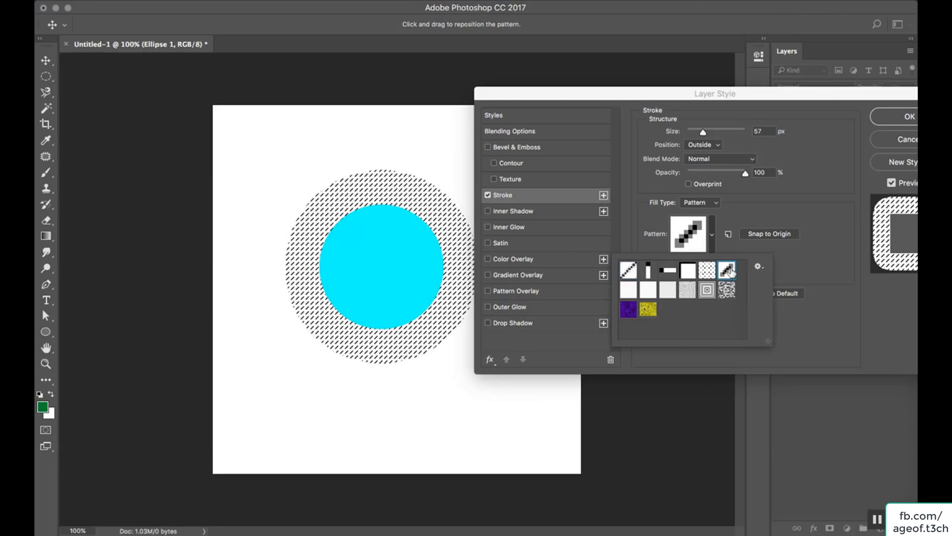
left_click(792, 204)
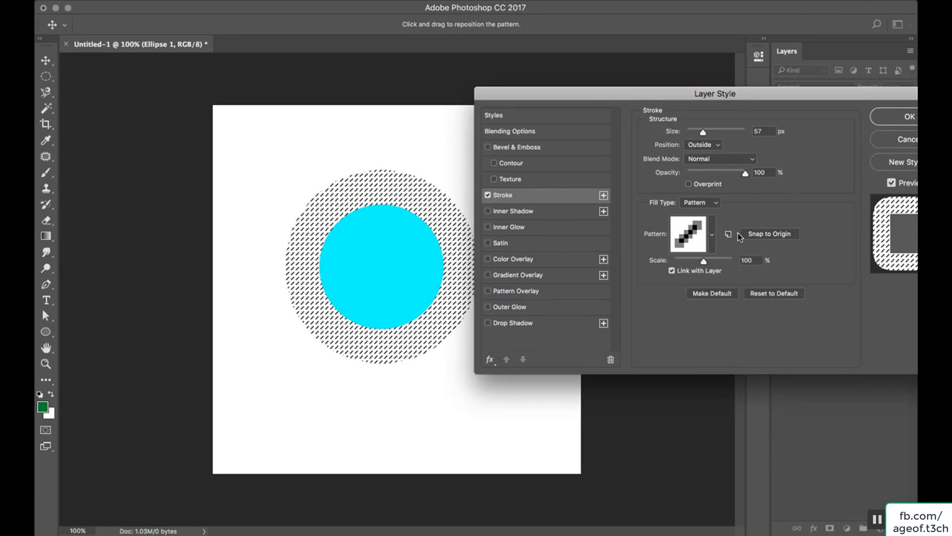
mouse_move(703, 261)
left_mouse_down()
mouse_move(718, 261)
mouse_move(695, 263)
left_mouse_up()
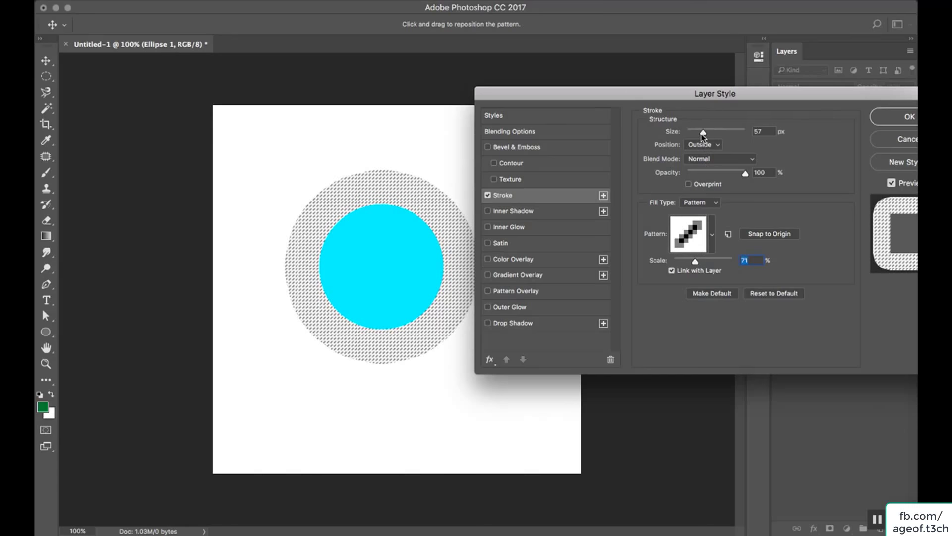
left_click_drag(703, 135, 692, 134)
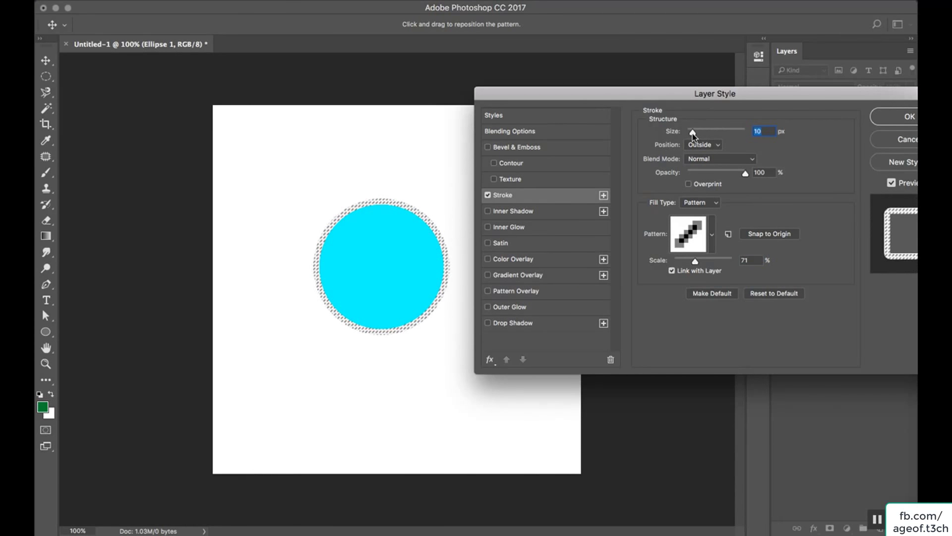
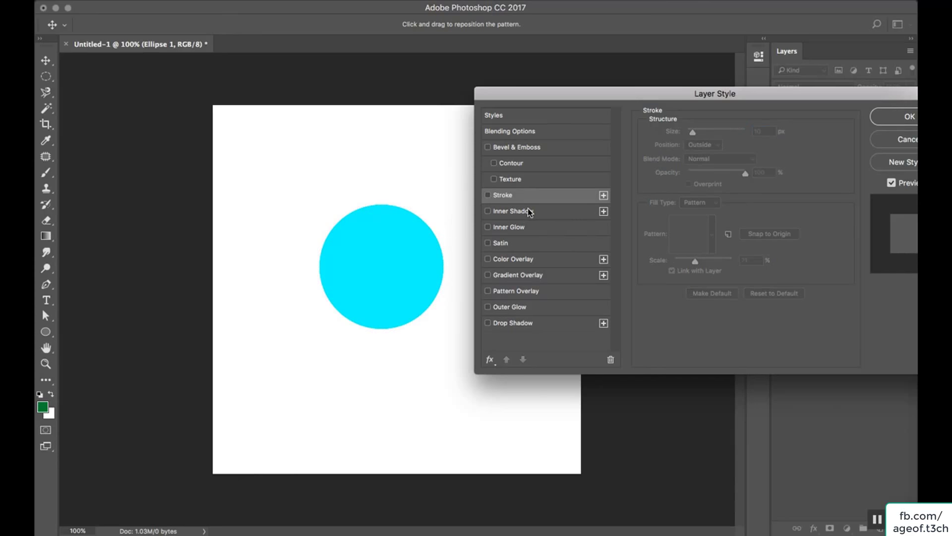
Replace the stroke with an Inner Glow using the Normal blend mode and black (000000) as its color.
left_click(525, 229)
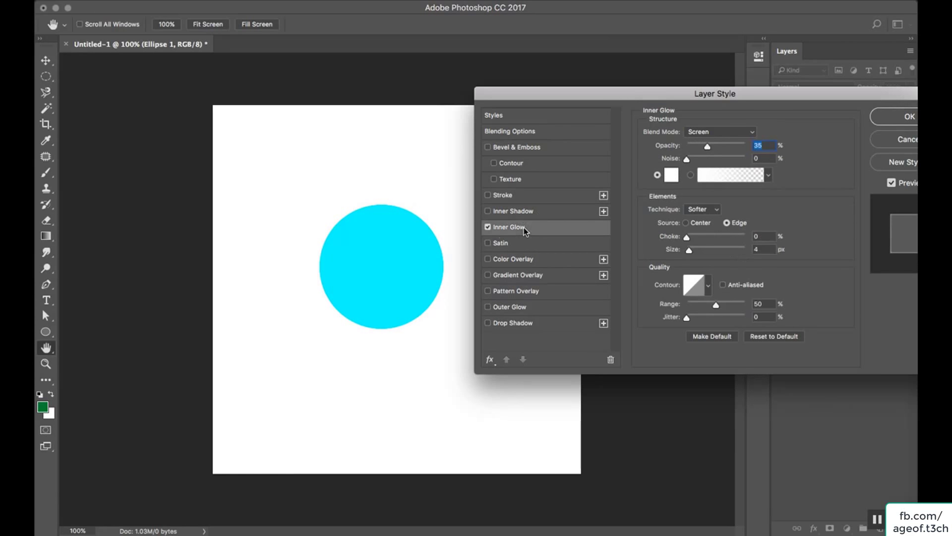
left_click(723, 134)
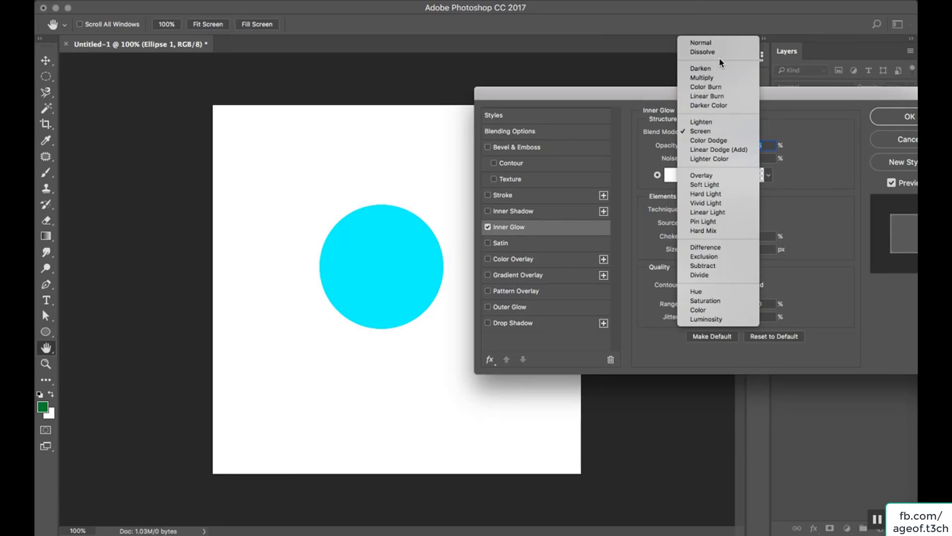
left_click(713, 43)
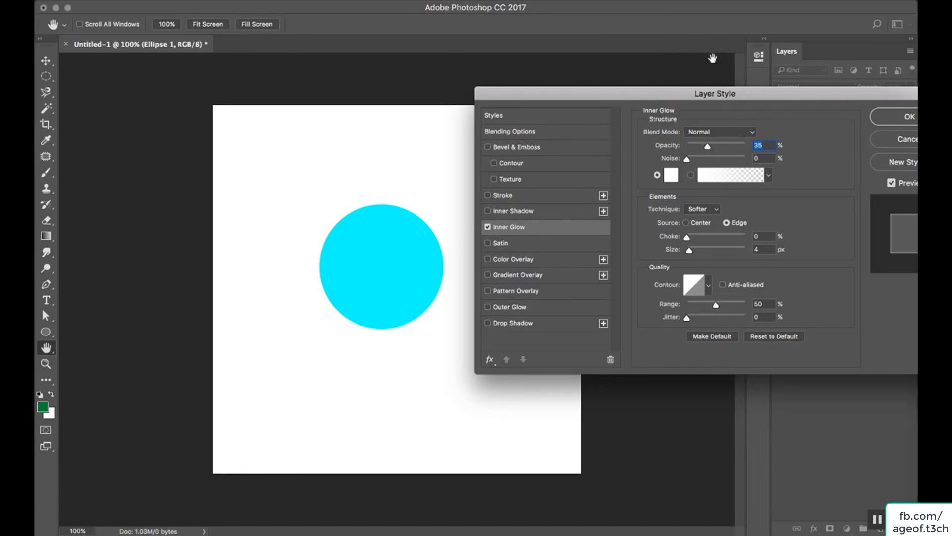
left_click(672, 176)
left_click(719, 193)
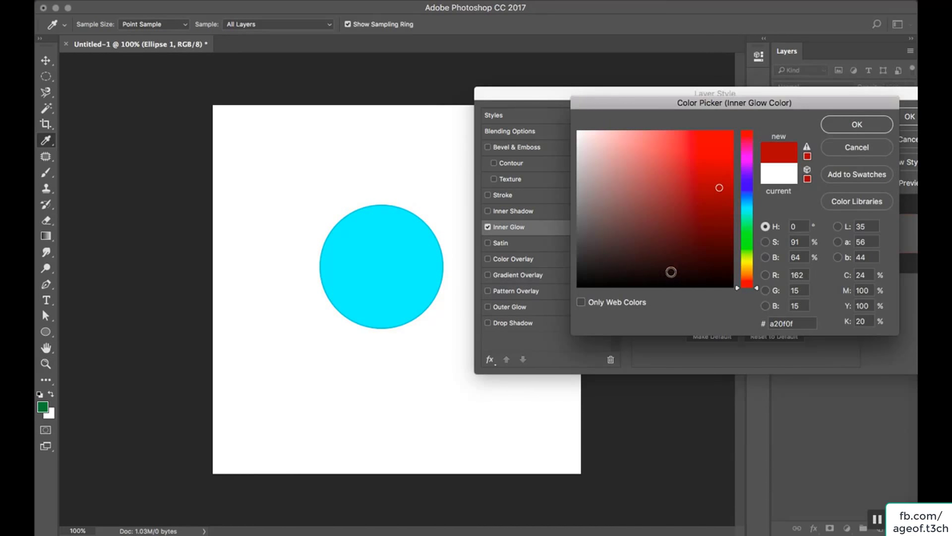
left_click(577, 290)
left_click_drag(578, 291, 575, 291)
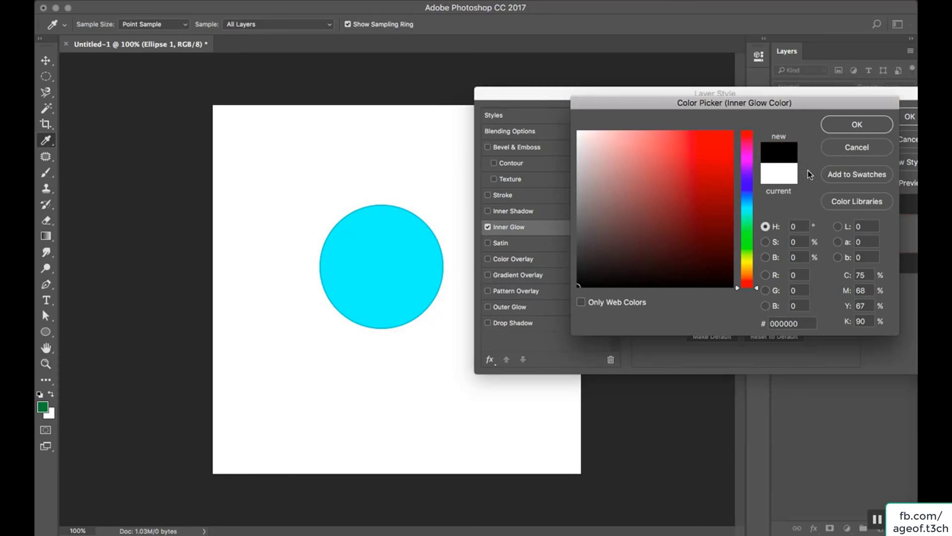
left_click(842, 130)
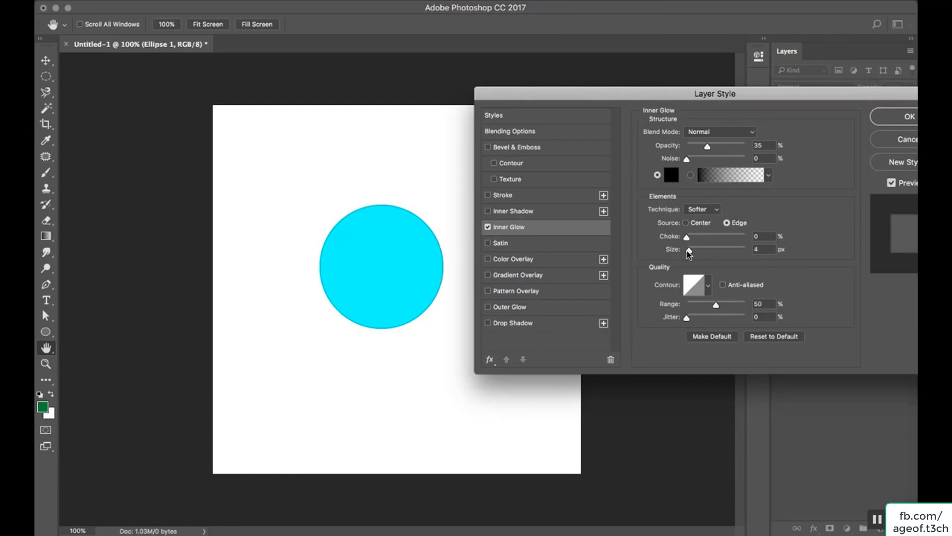
Try the inner glow at 18 px size, 65% choke and 77% opacity, and turn the effect off.
left_click_drag(689, 250, 725, 240)
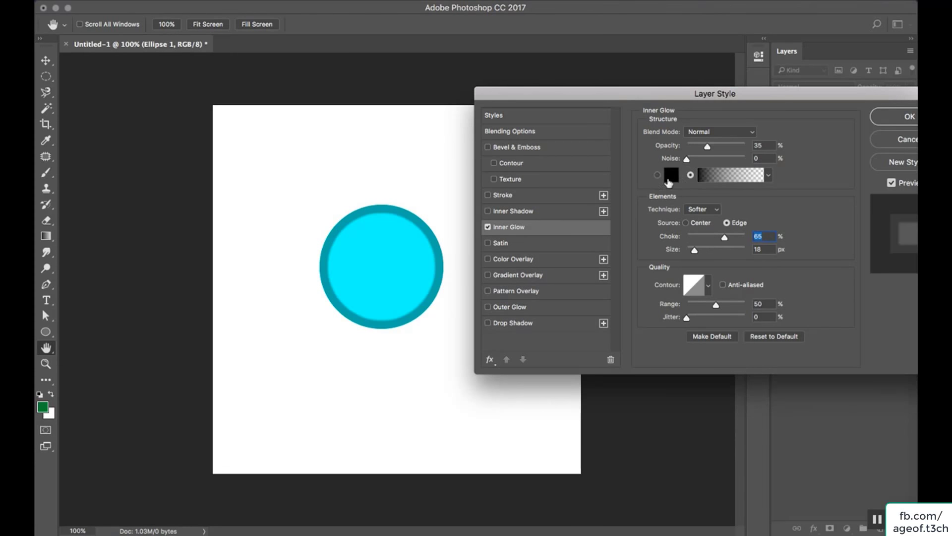
left_click(657, 175)
left_click_drag(707, 147, 733, 149)
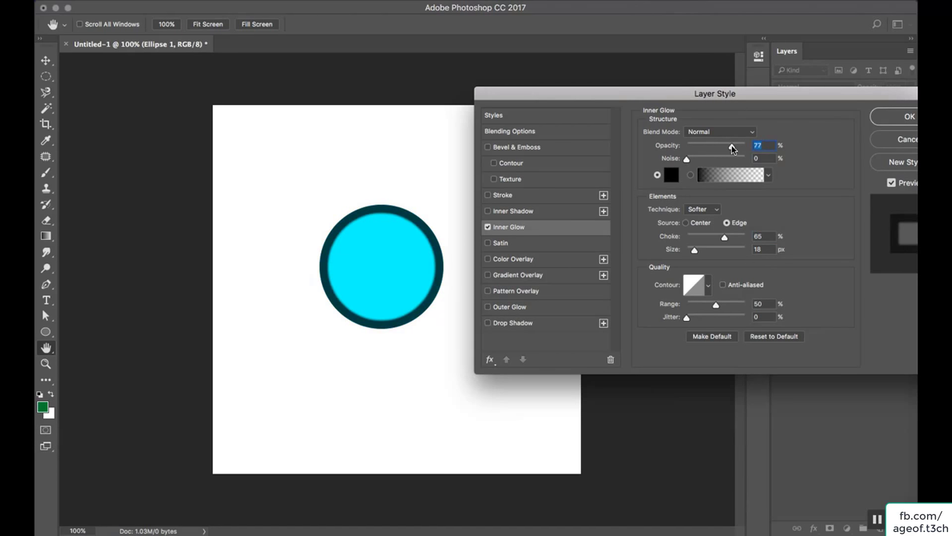
left_click(488, 228)
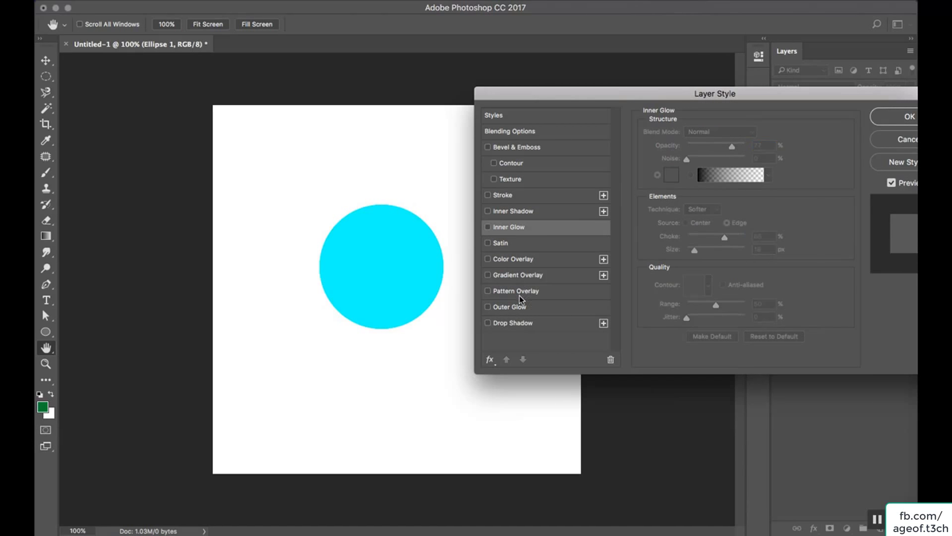
Enable an Outer Glow in black with a spread of 39% and a size of 101 px.
left_click(533, 306)
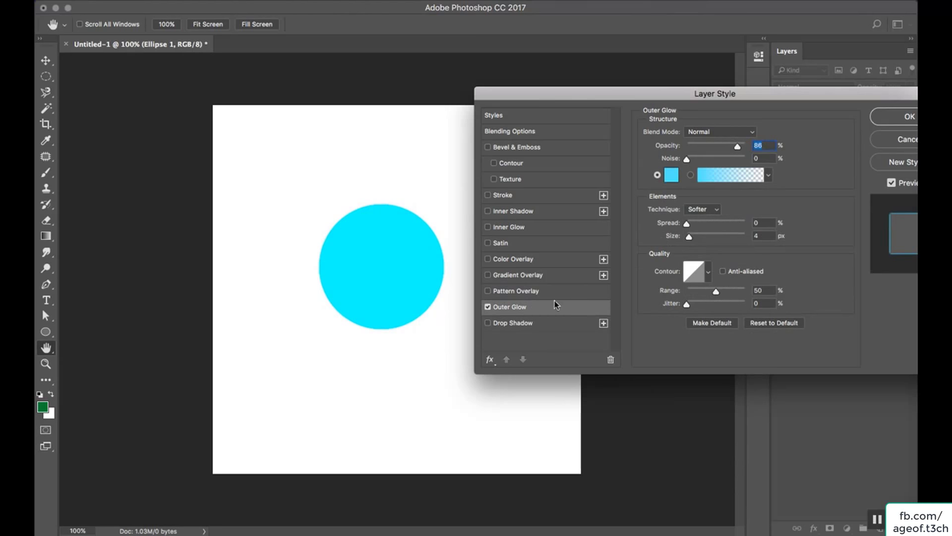
left_click(671, 175)
left_click_drag(625, 248, 579, 284)
left_click(851, 125)
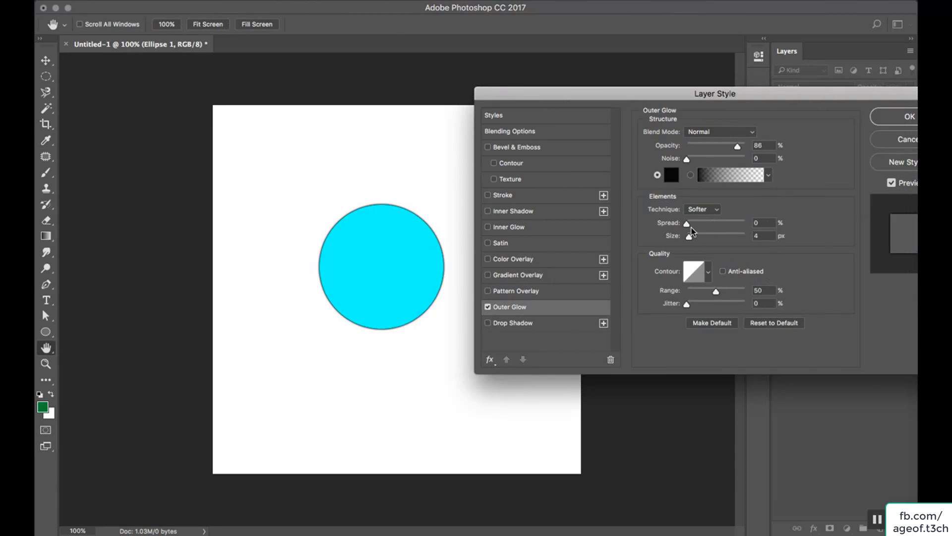
left_click_drag(688, 224, 709, 224)
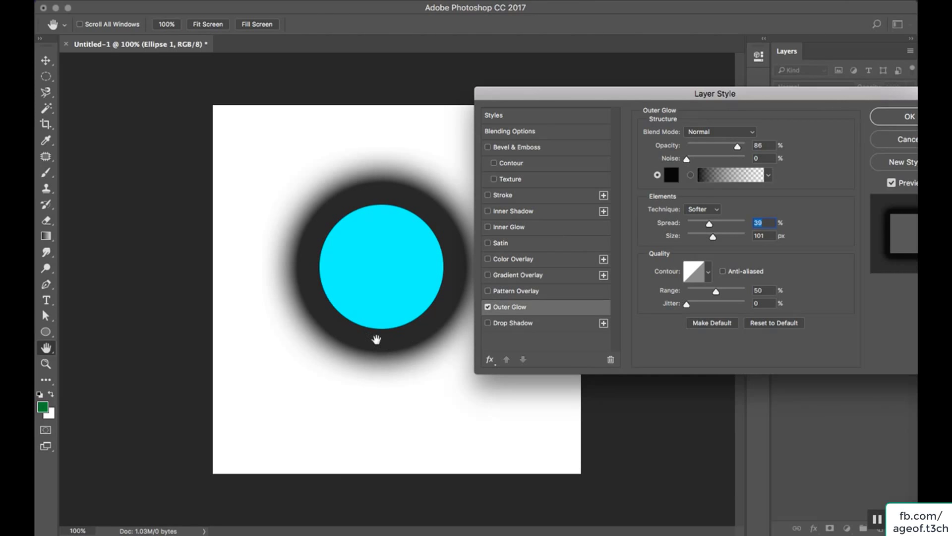
Compare the patterned stroke with the outer glow, turn both effects off, and discard the layer style changes.
left_click(488, 195)
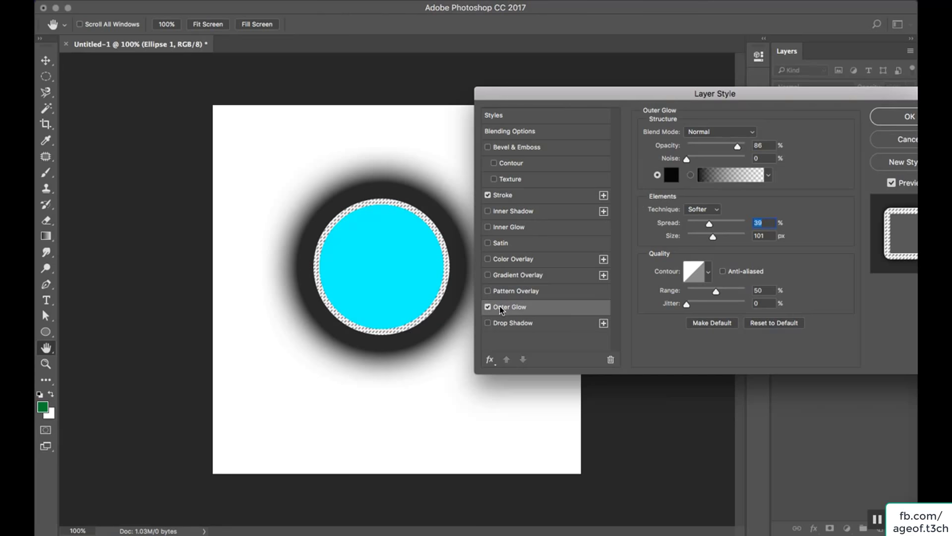
left_click(489, 307)
left_click(488, 196)
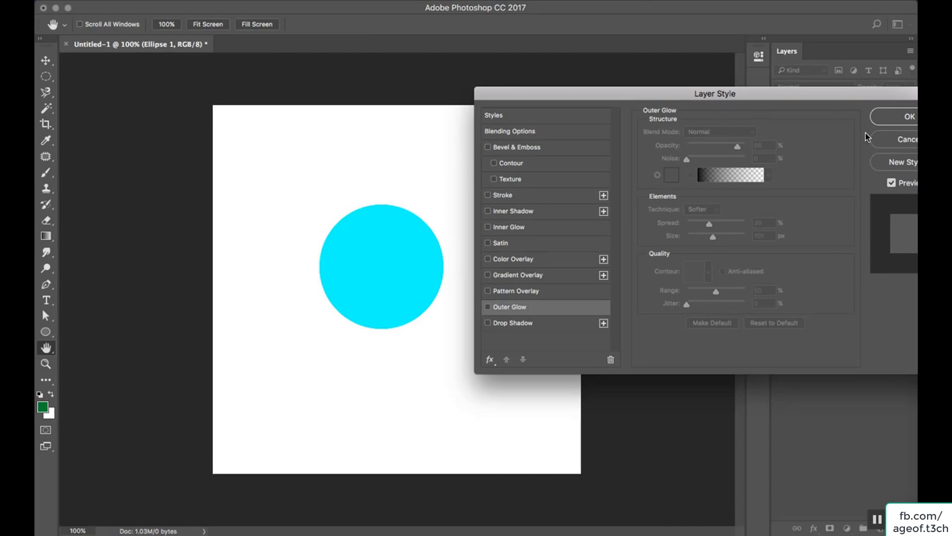
left_click(892, 140)
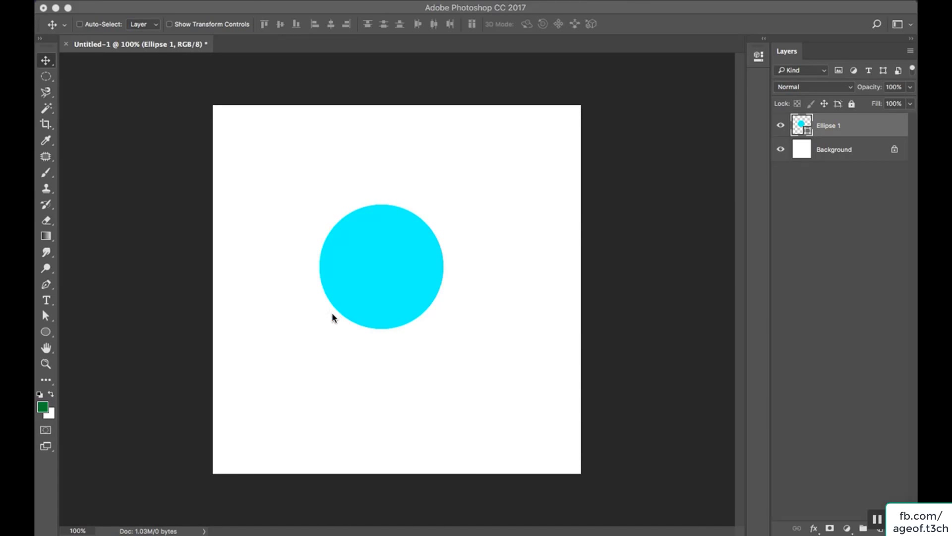
Add a Pattern Overlay to the Ellipse 1 layer using the black-dot pattern.
double_click(898, 127)
left_click_drag(424, 121, 683, 121)
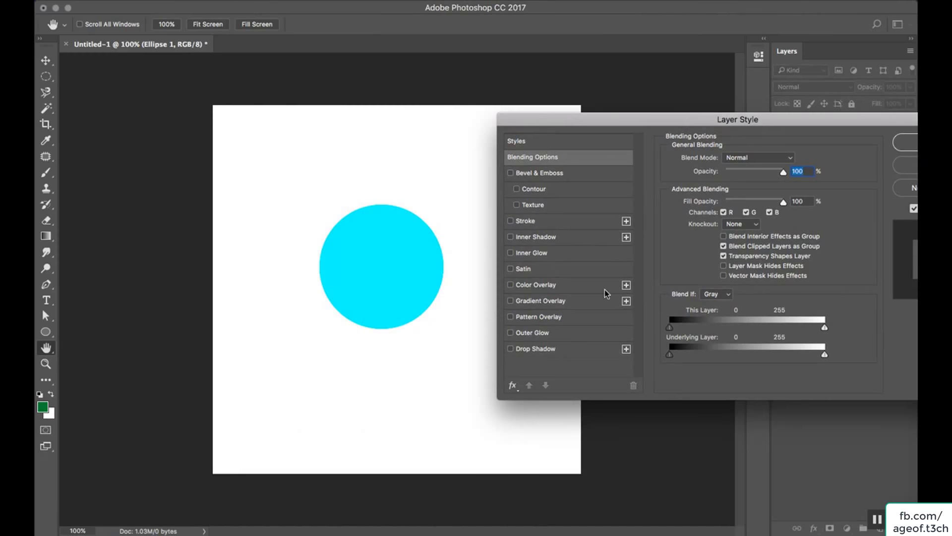
left_click(548, 319)
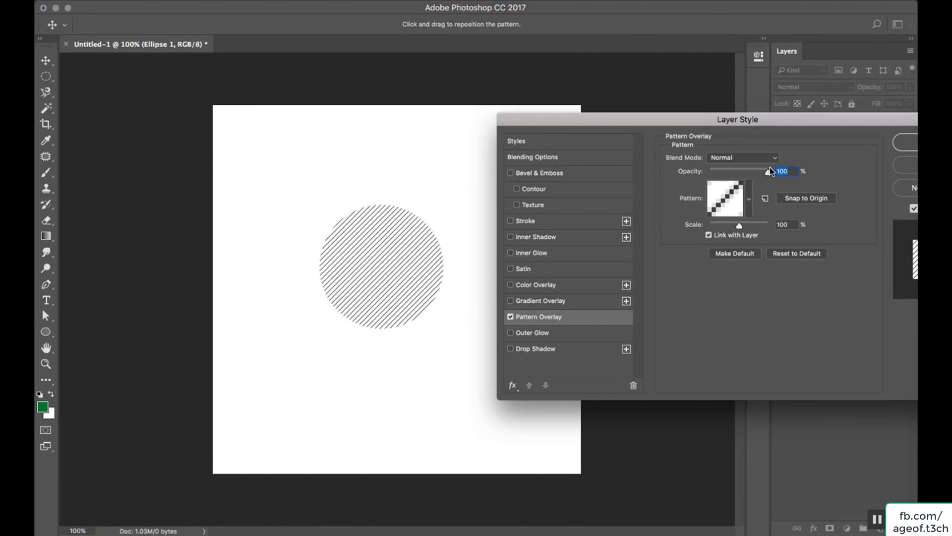
left_click(748, 198)
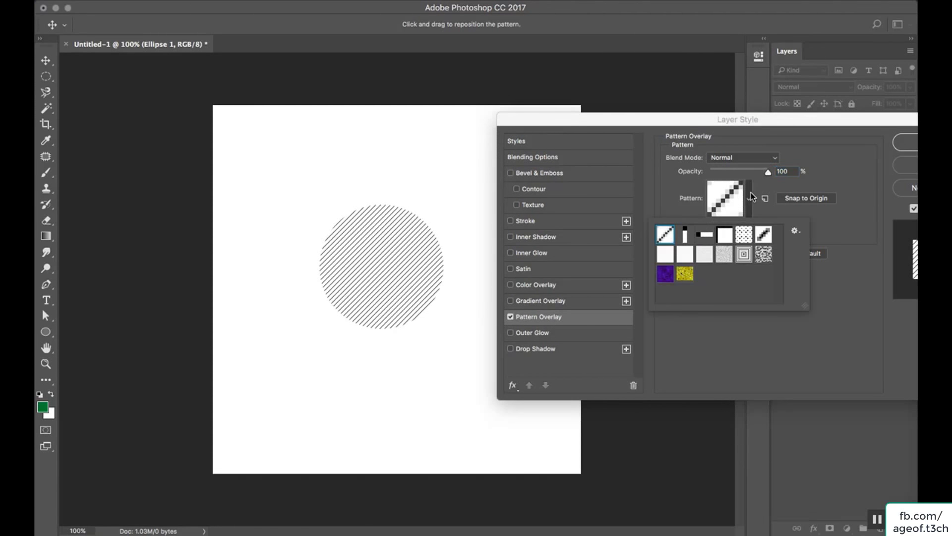
left_click(737, 251)
left_click(744, 237)
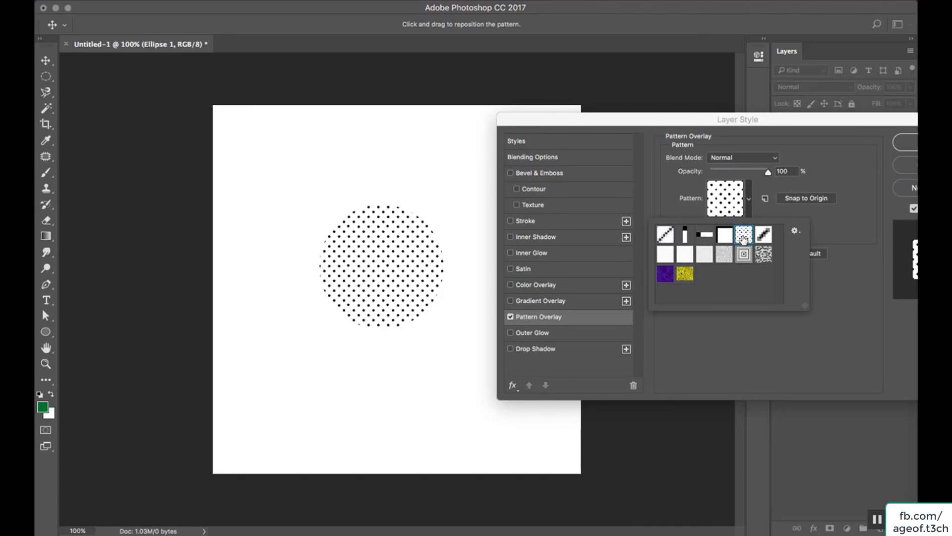
left_click(819, 329)
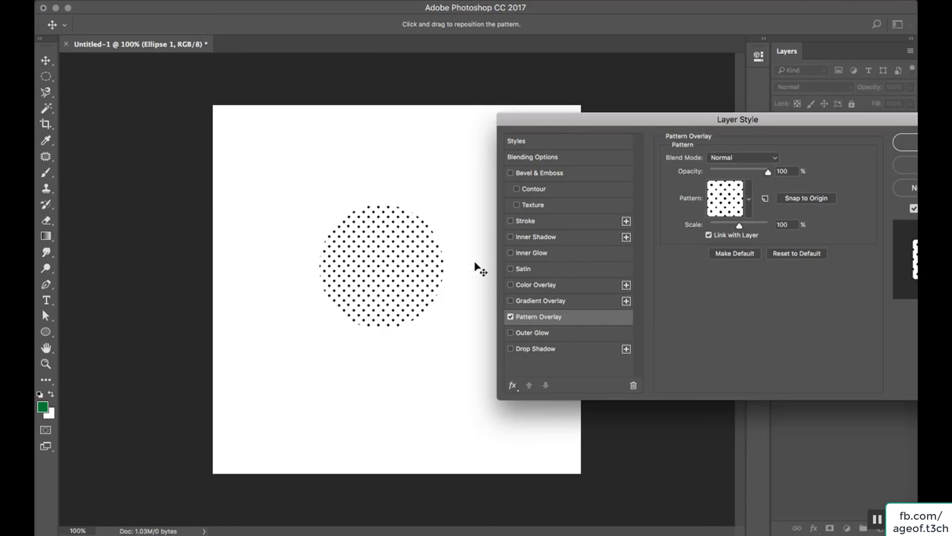
Try a smaller scale for the Pattern Overlay, turn the effect off, and discard the layer style changes.
mouse_move(740, 227)
left_mouse_down()
mouse_move(724, 228)
mouse_move(751, 227)
mouse_move(702, 230)
mouse_move(732, 231)
left_mouse_up()
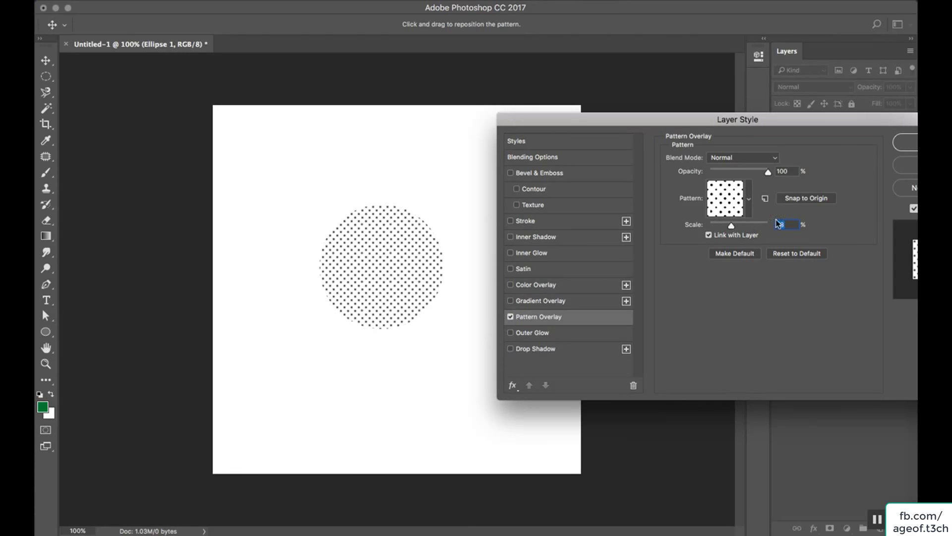
left_click(511, 317)
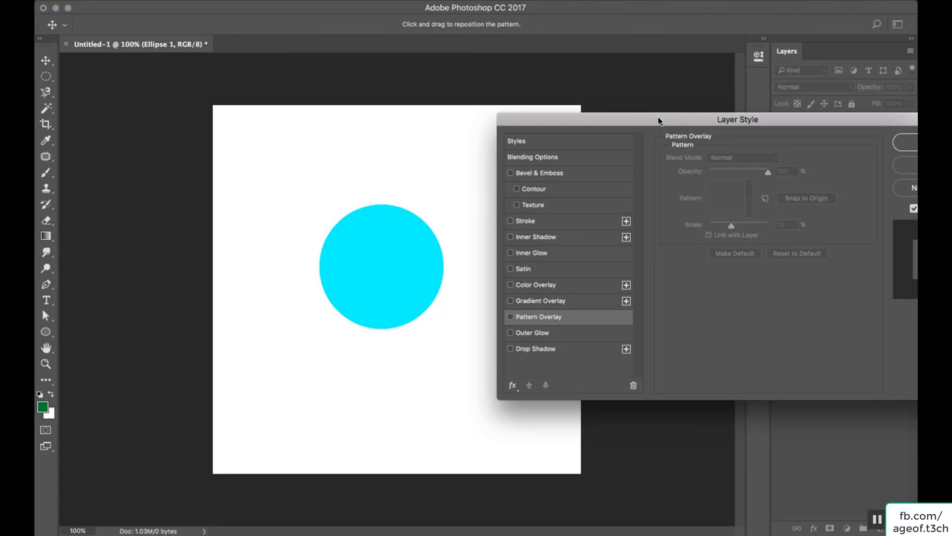
left_click_drag(659, 121, 599, 125)
left_click(851, 170)
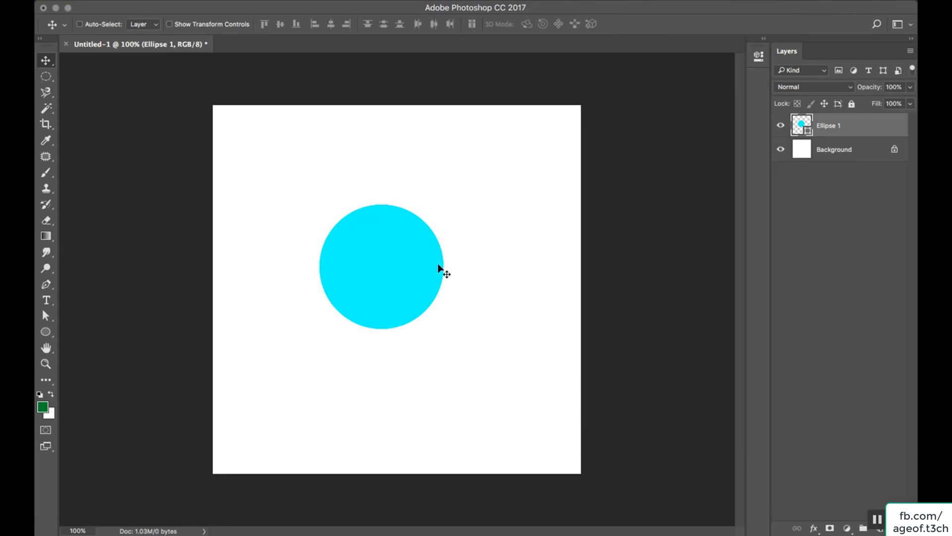
Switch to the Gradient tool, duplicate the Ellipse 1 layer under its default name, and rasterize the duplicate.
left_click(45, 236)
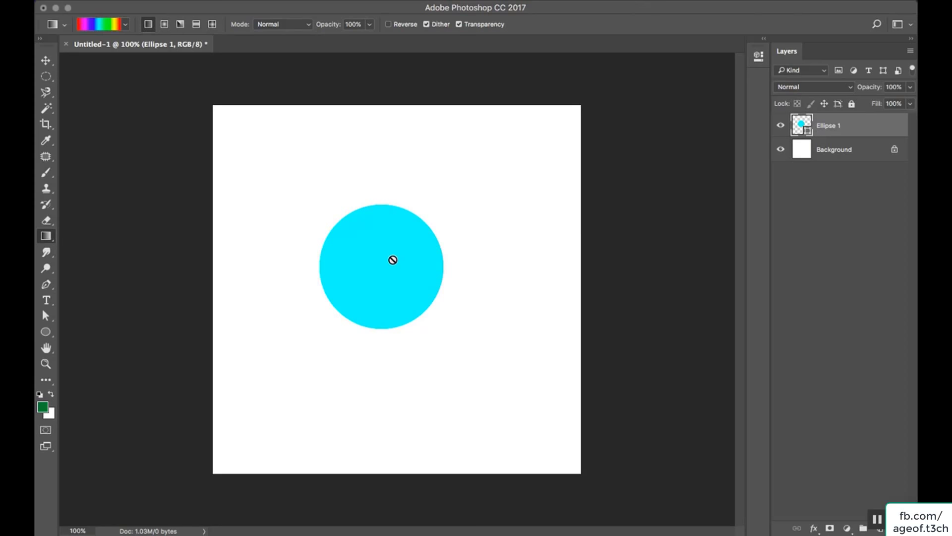
right_click(863, 128)
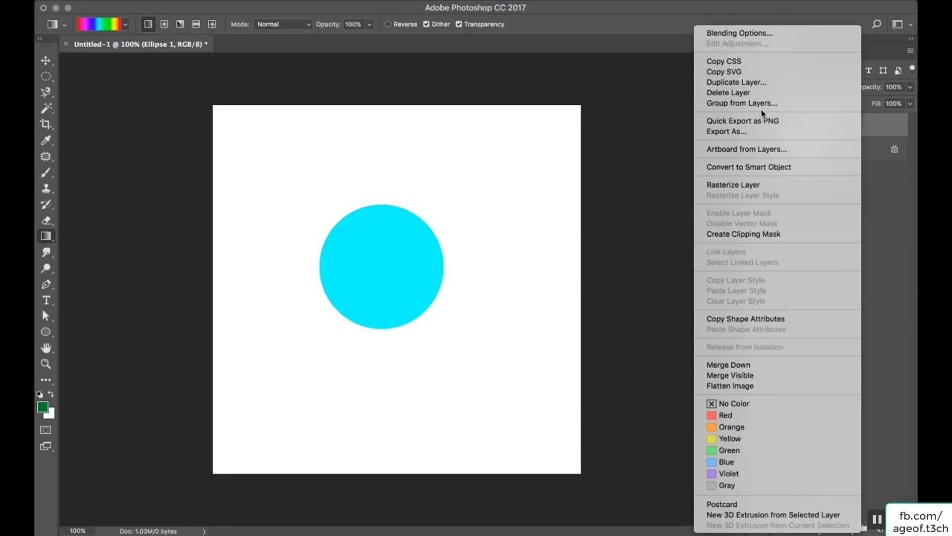
left_click(759, 82)
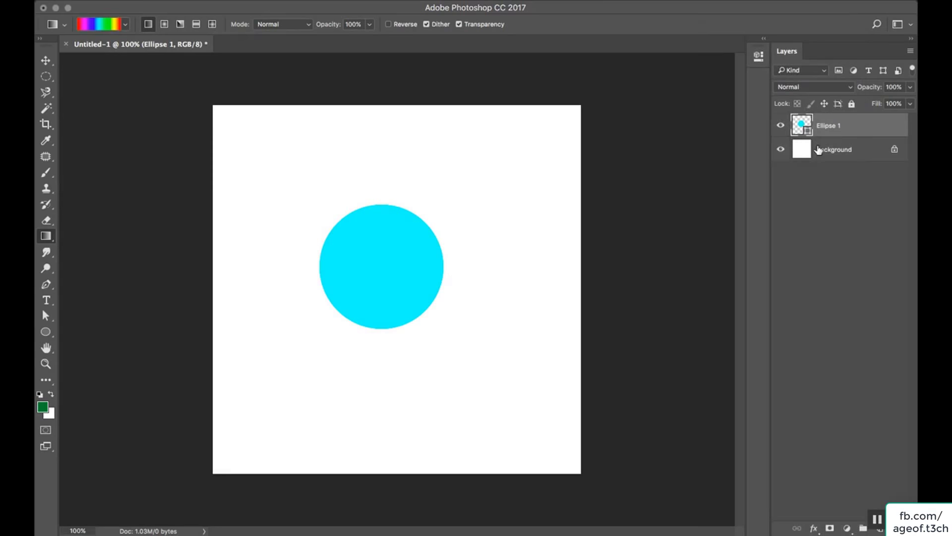
left_click(592, 186)
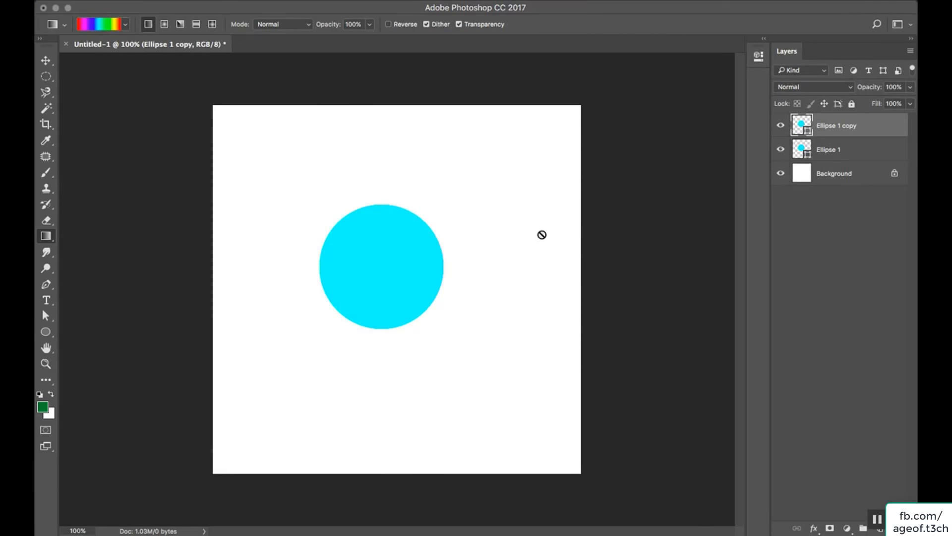
right_click(868, 124)
left_click(781, 184)
Hide the Ellipse 1 copy layer and open the layer style settings of the original Ellipse 1 layer.
left_click(780, 126)
left_click(835, 148)
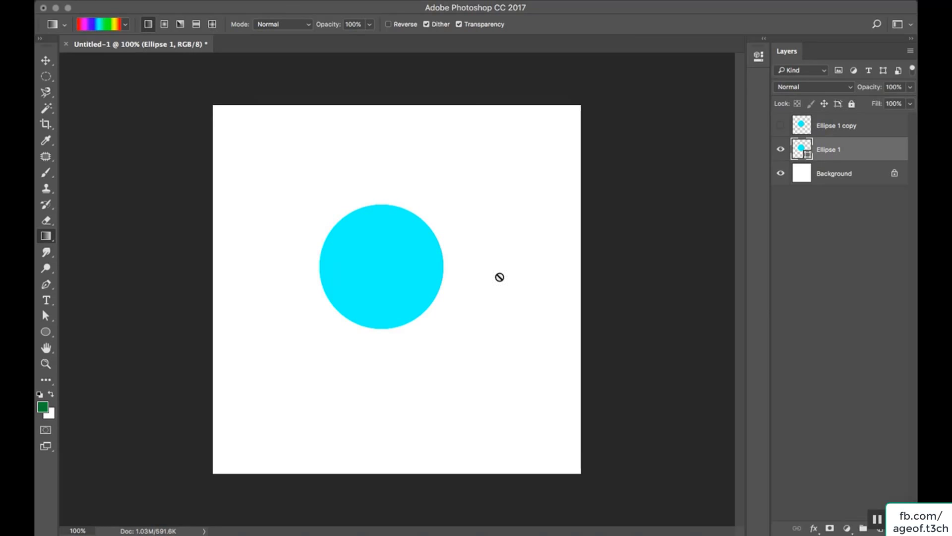
double_click(867, 150)
left_click_drag(388, 114, 651, 101)
Enable a Gradient Overlay on the circle using the orange-yellow-orange preset.
left_click(571, 279)
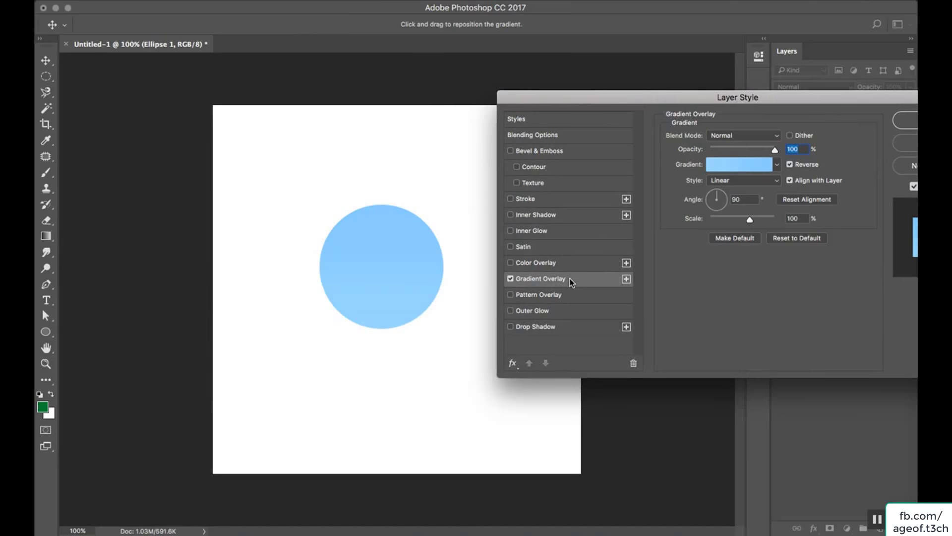
left_click(777, 165)
left_click(708, 208)
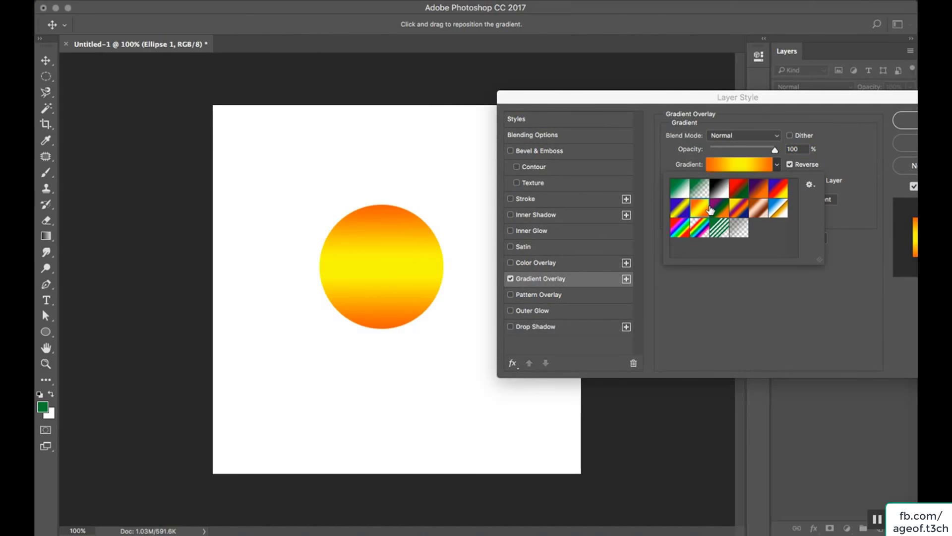
left_click(884, 108)
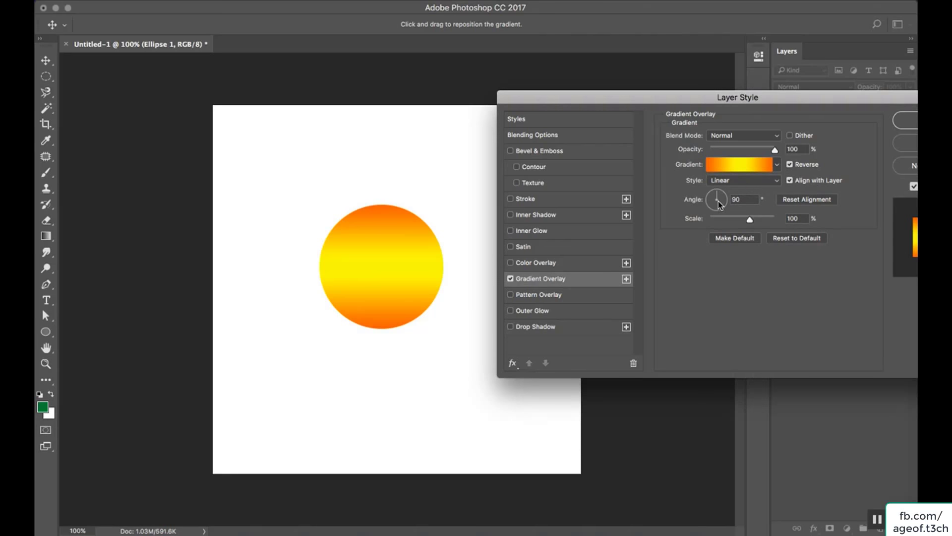
Try the Radial and Reflected gradient styles, and set the overlay to Diamond with a scale of 150%.
left_click(739, 181)
left_click(739, 190)
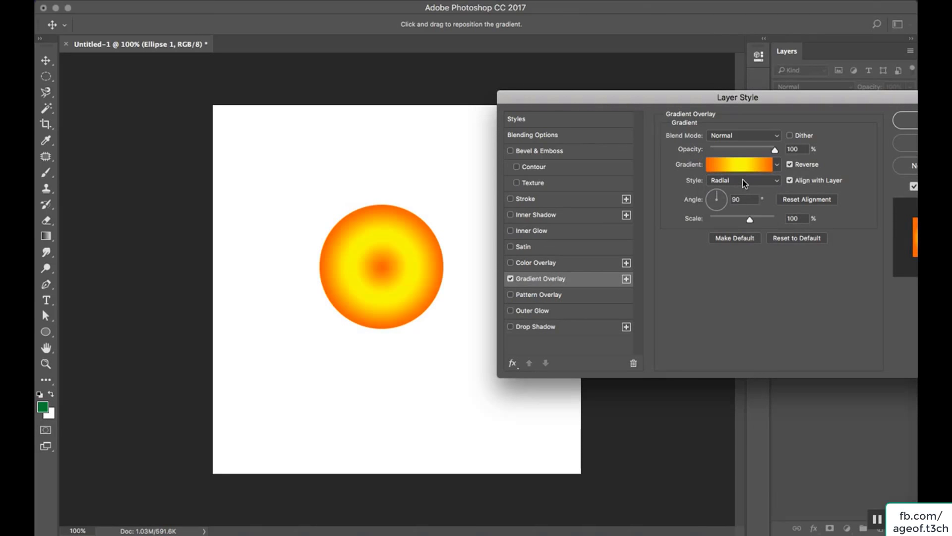
left_click(744, 181)
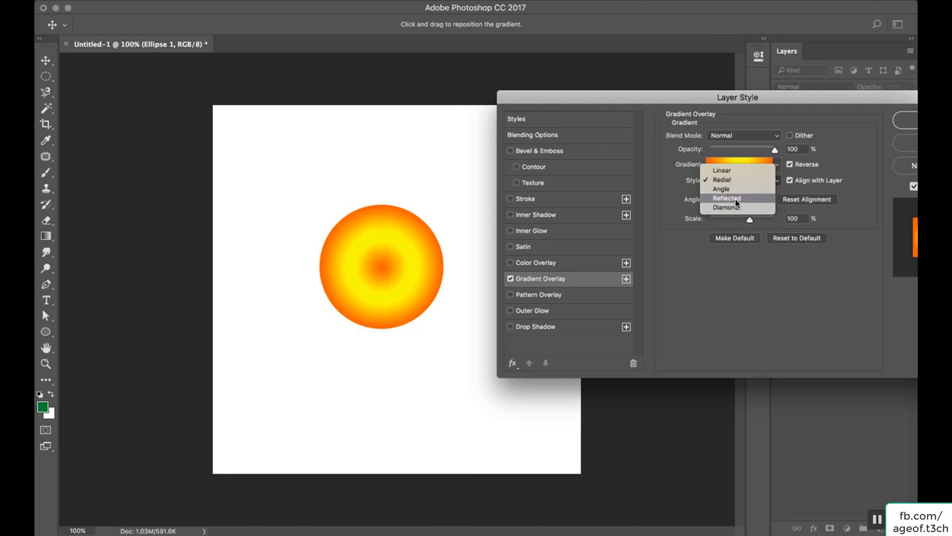
left_click(744, 200)
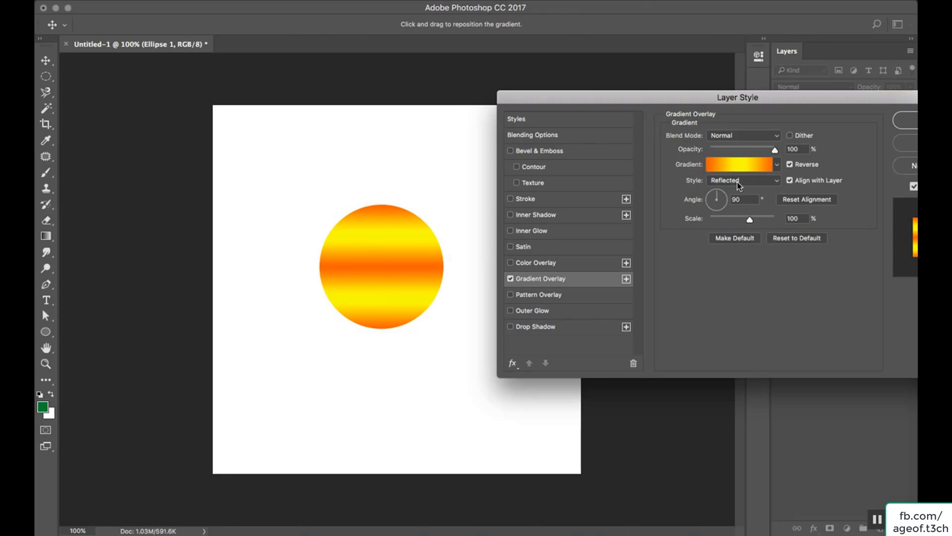
left_click(735, 187)
left_click(739, 191)
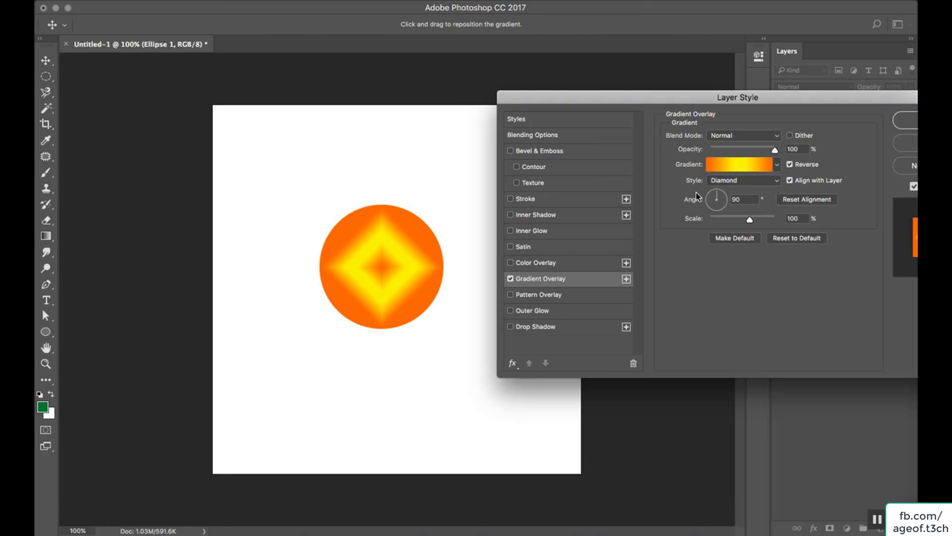
left_click_drag(749, 223, 801, 227)
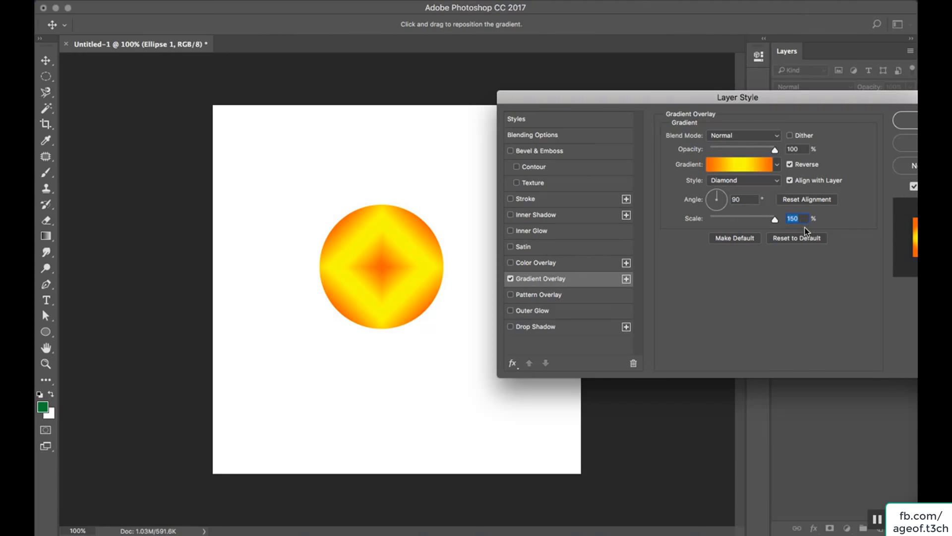
Try a Drop Shadow with 3 px distance and 38% opacity, and turn off both the shadow and the gradient overlay.
left_click(551, 327)
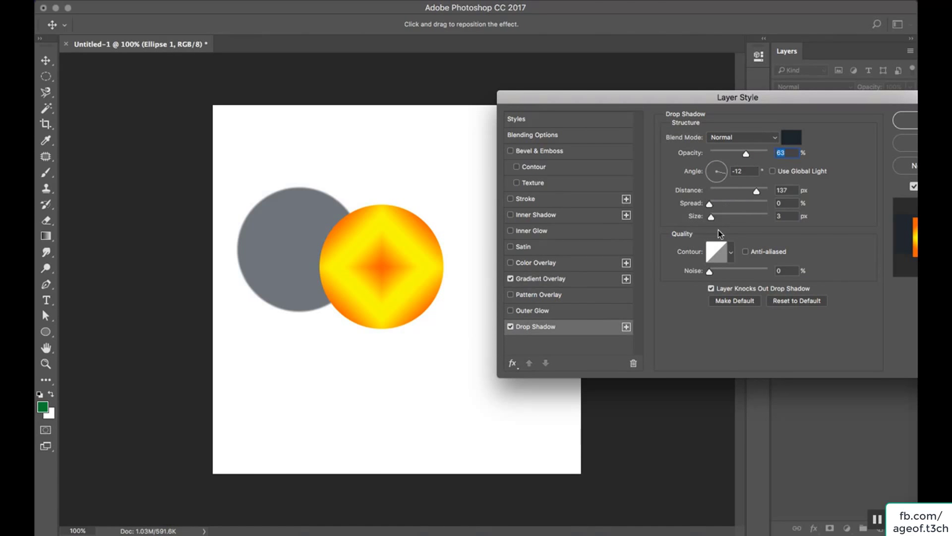
left_click_drag(757, 196, 714, 195)
left_click_drag(746, 153, 765, 153)
left_click(777, 190)
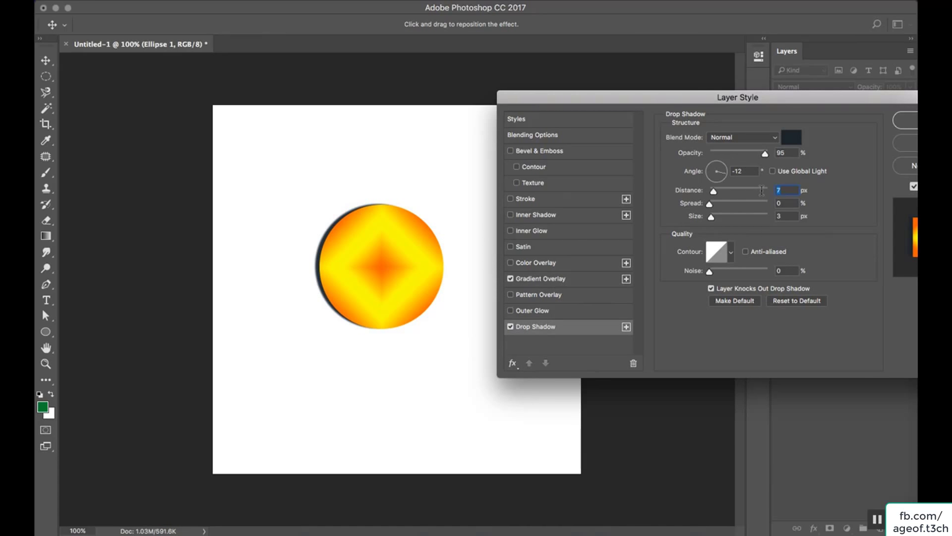
type("3")
key("Tab")
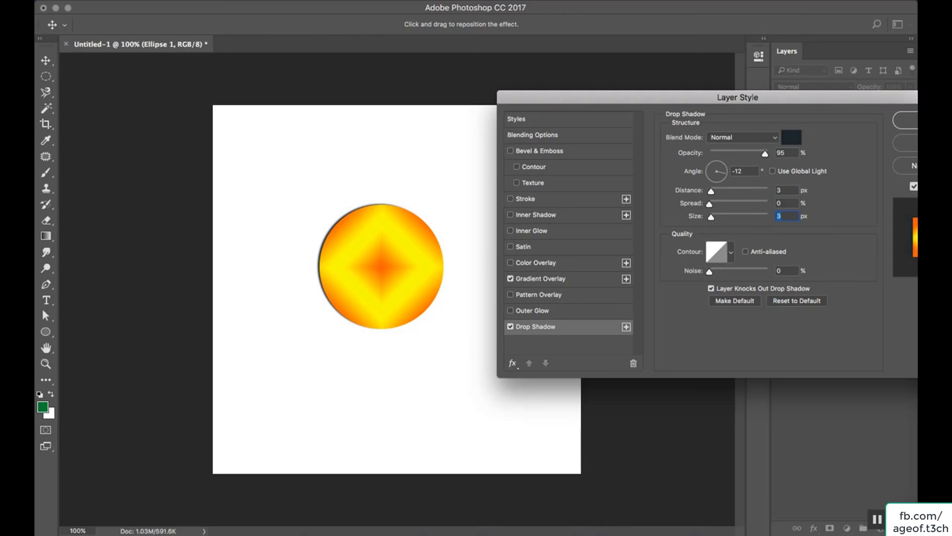
left_click(731, 152)
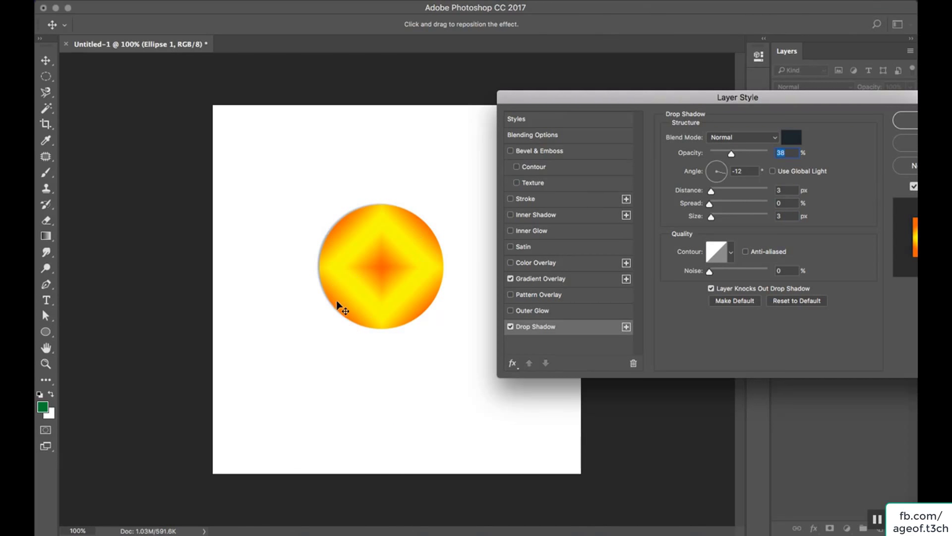
left_click(511, 328)
left_click(511, 278)
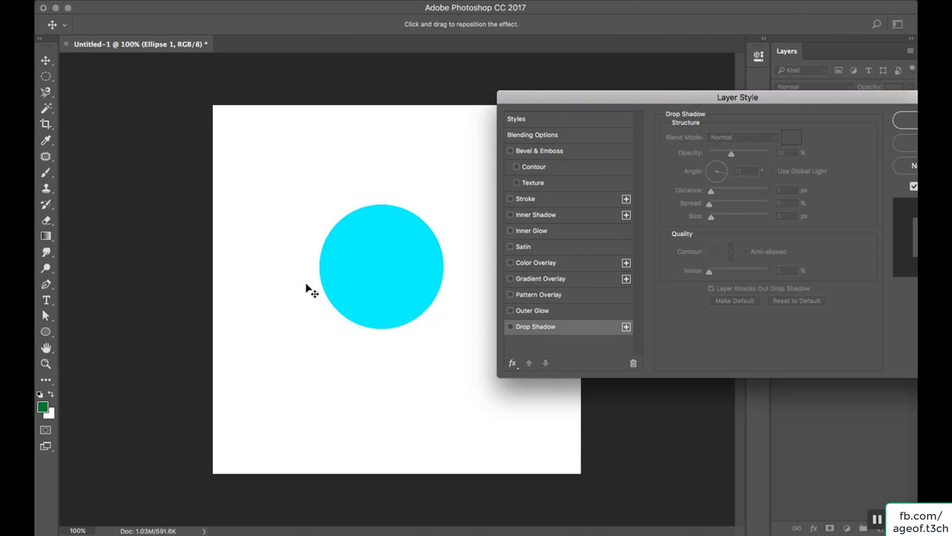
Enable a Color Overlay on the circle, preview red without accepting it, and set the overlay color to magenta.
left_click(532, 263)
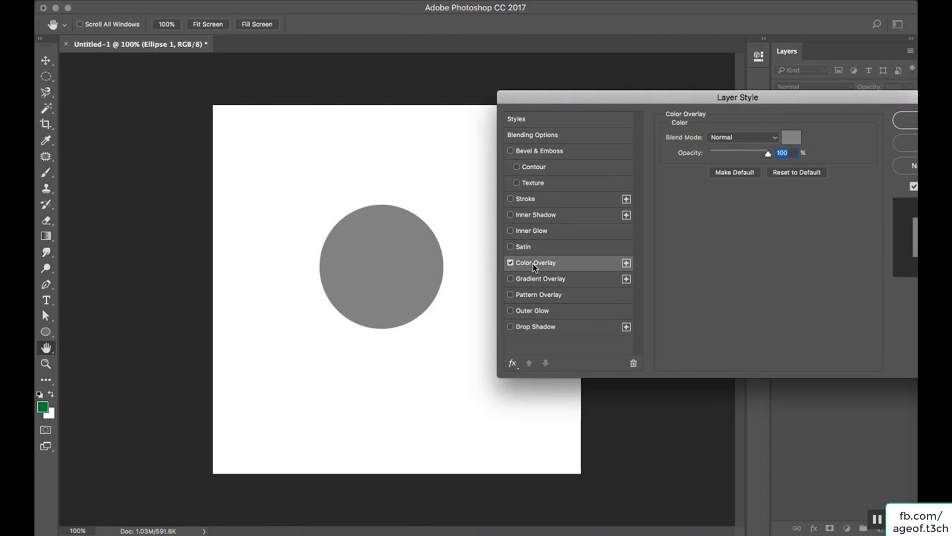
left_click(799, 139)
left_click(722, 154)
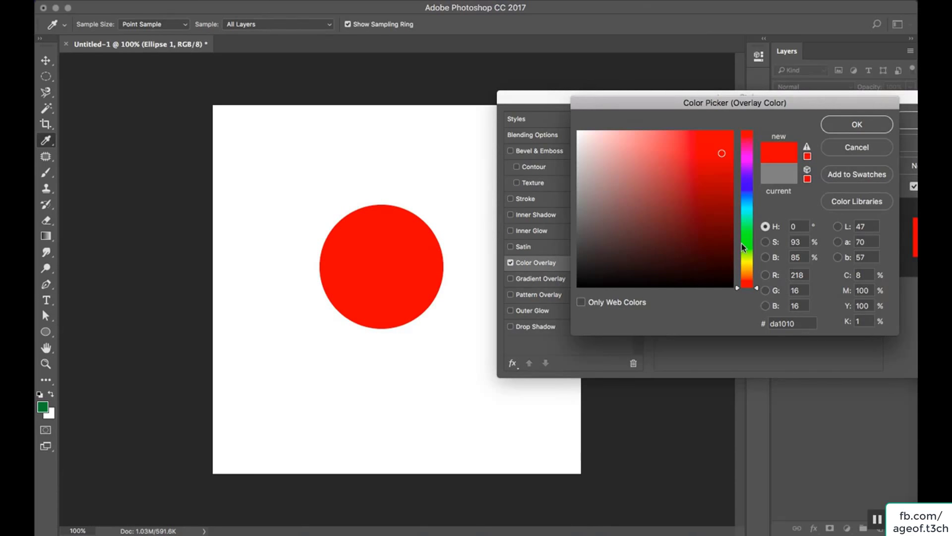
left_click(843, 145)
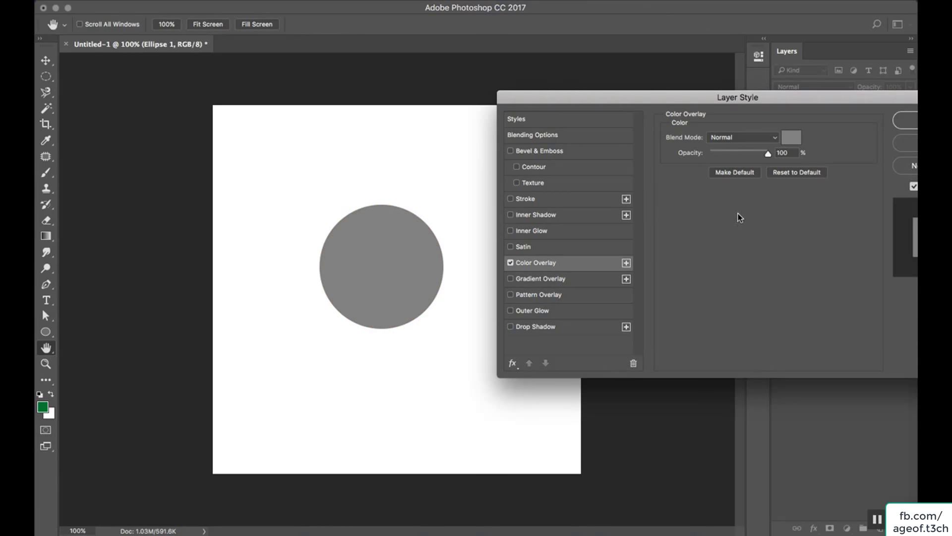
left_click(799, 139)
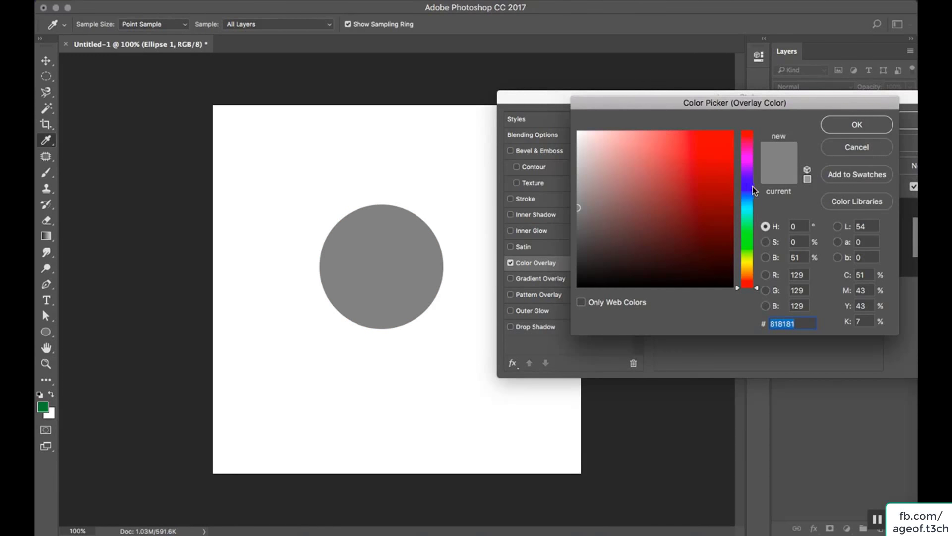
left_click(747, 161)
left_click(716, 143)
left_click(827, 126)
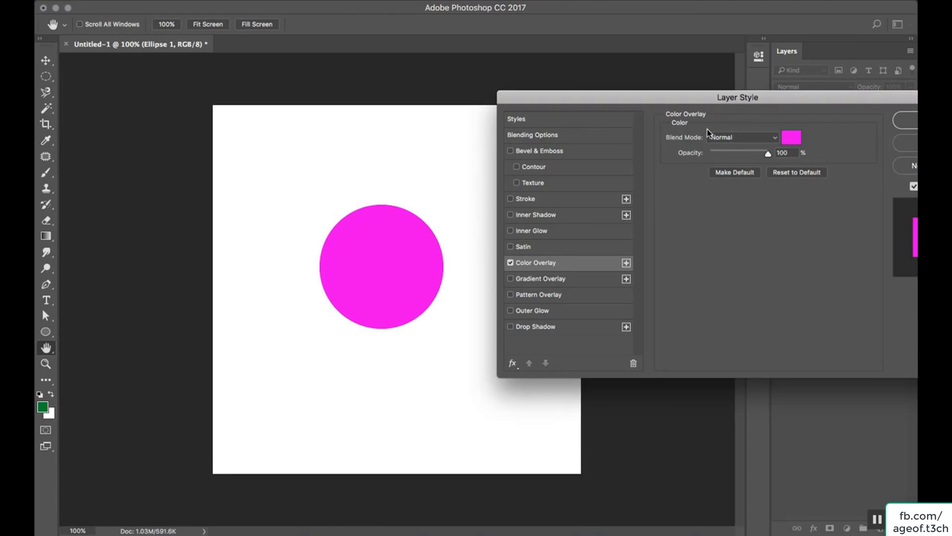
Try the Overlay and Soft Light blend modes, and set the color overlay to Multiply at 43% opacity.
left_click(727, 140)
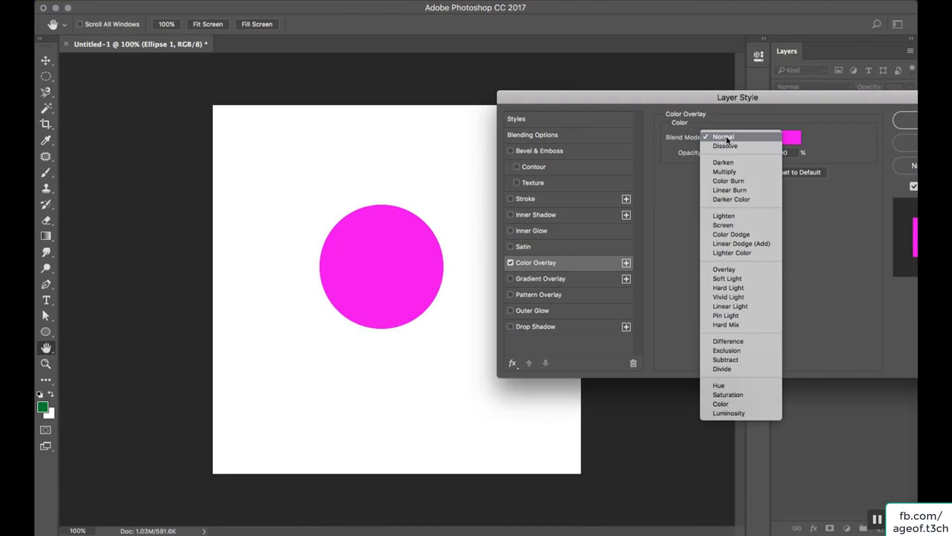
left_click(729, 271)
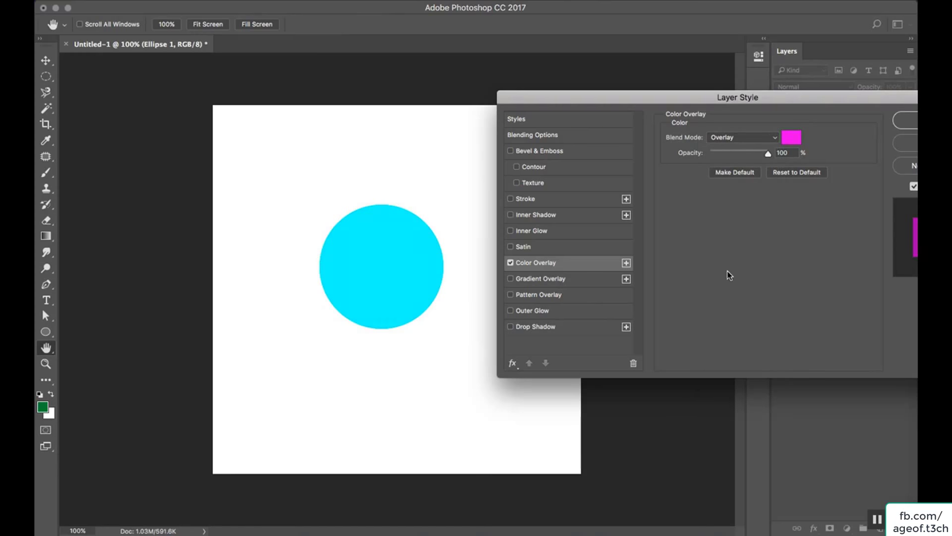
left_click(764, 144)
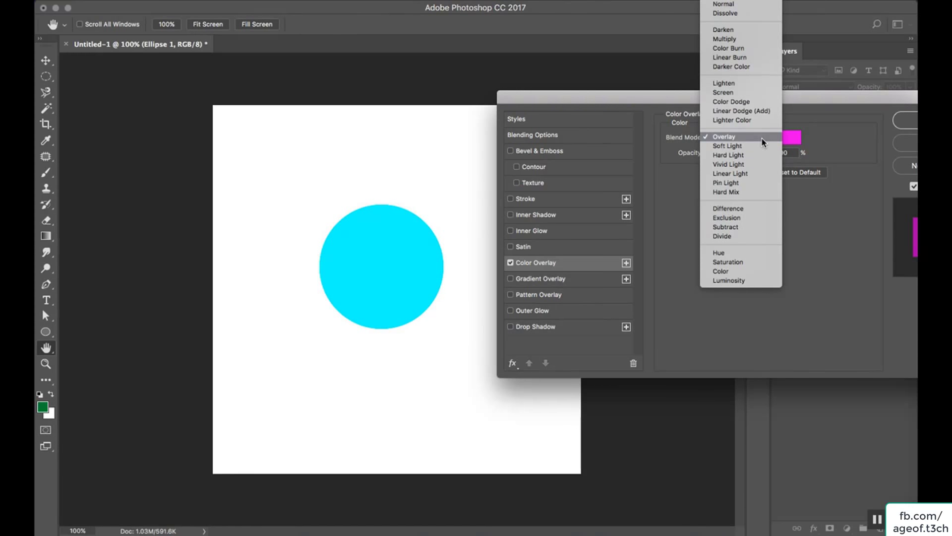
left_click(759, 146)
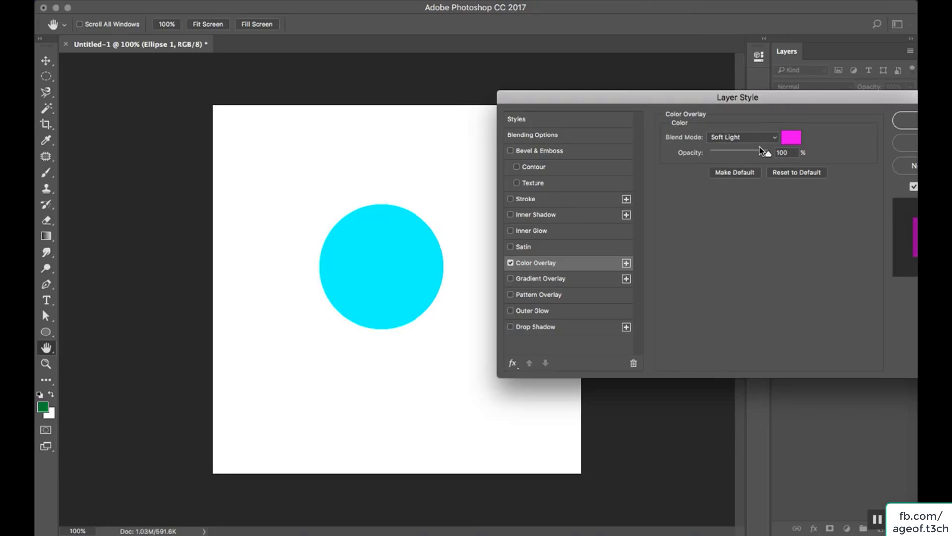
left_click(760, 138)
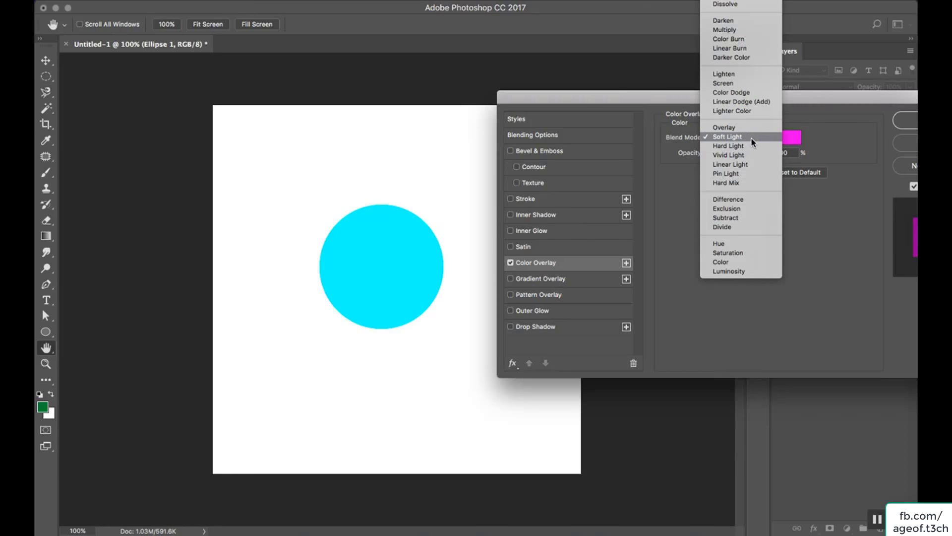
left_click(742, 32)
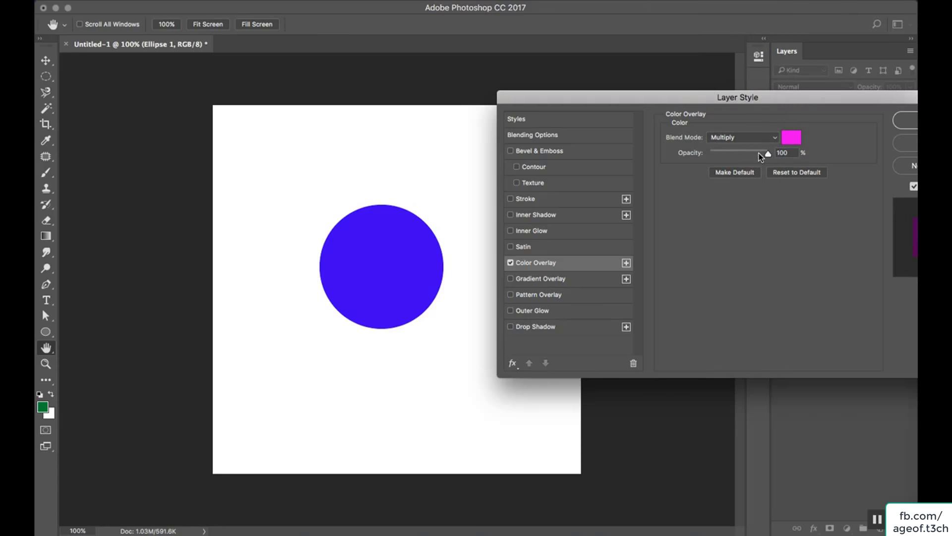
left_click_drag(767, 154, 734, 156)
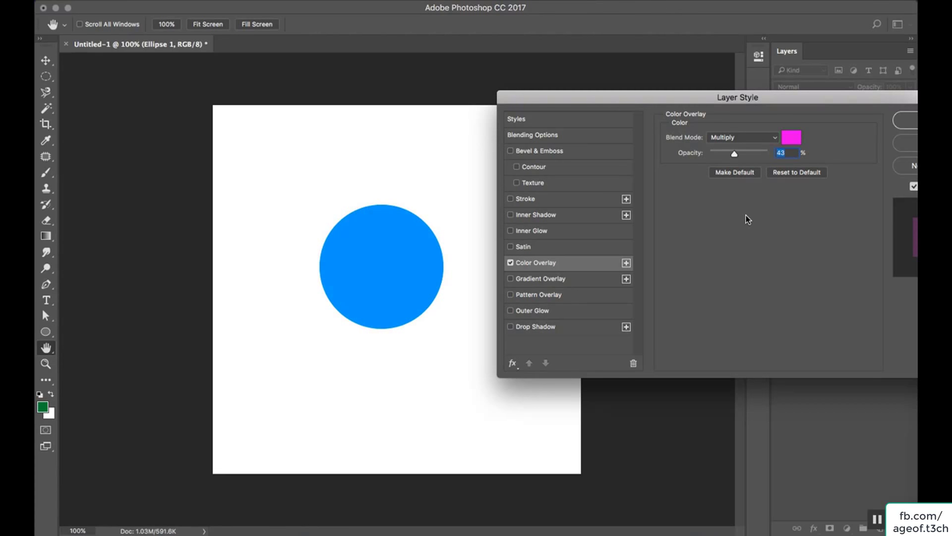
Change the Color Overlay's color to a medium green.
left_click(791, 136)
left_click(748, 230)
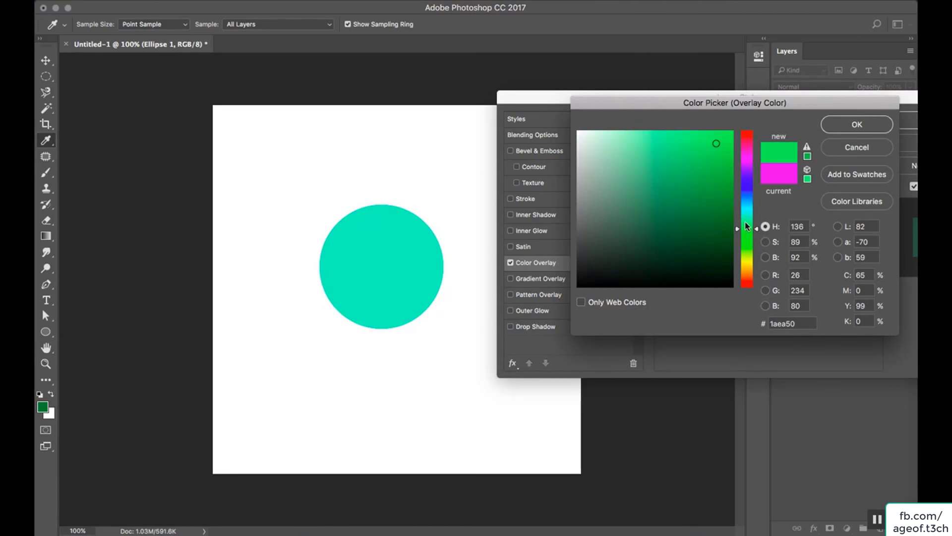
left_click(721, 172)
left_click(857, 125)
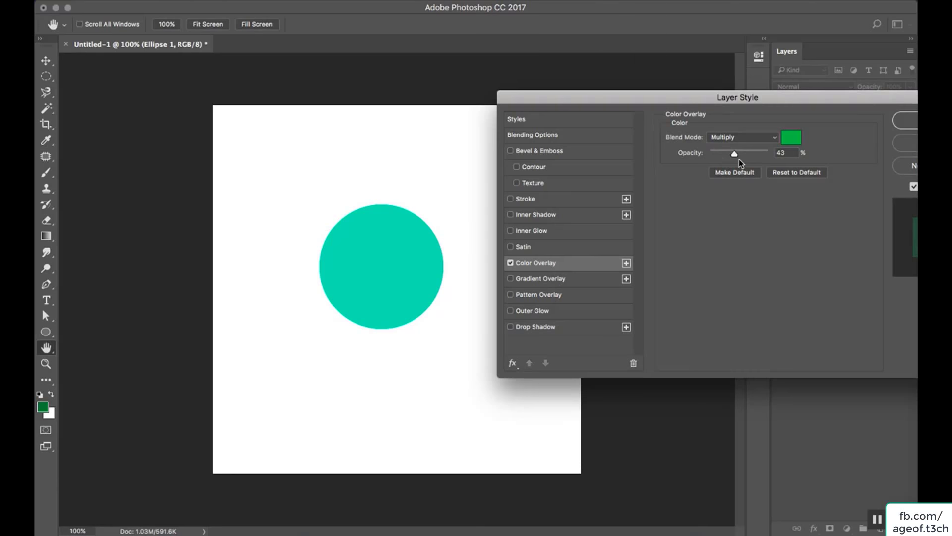
Turn off the circle's Color Overlay and enable Satin with its blend mode set to Normal.
mouse_move(734, 157)
left_mouse_down()
mouse_move(713, 157)
mouse_move(767, 155)
mouse_move(730, 158)
left_mouse_up()
left_click(510, 263)
left_click(523, 246)
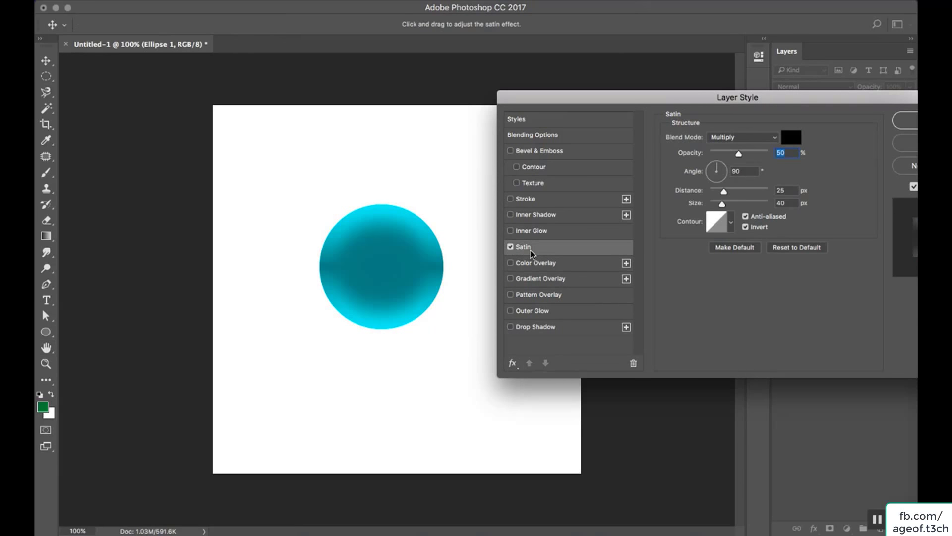
left_click(742, 138)
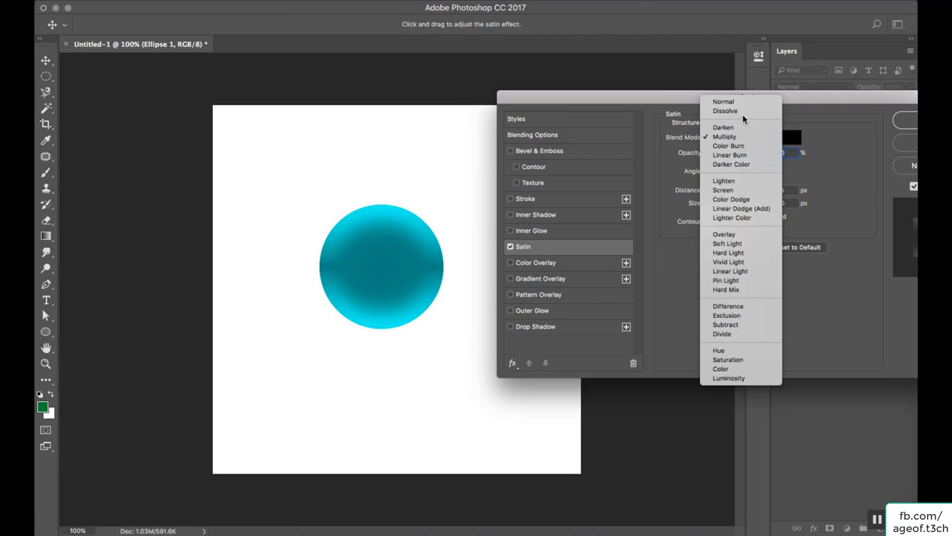
left_click(741, 102)
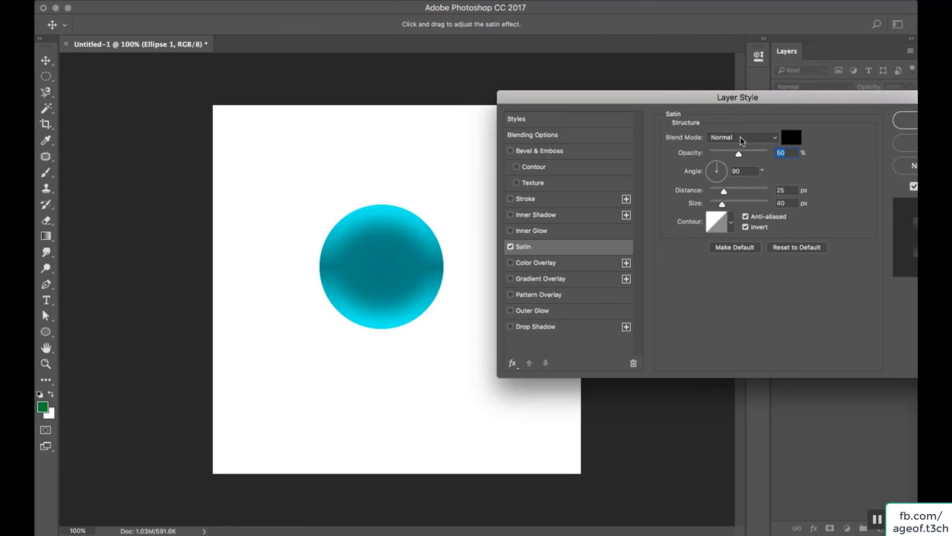
Try Satin with a multi-peaked contour, 37 px distance and 87 px size, and turn Satin off.
left_click(731, 223)
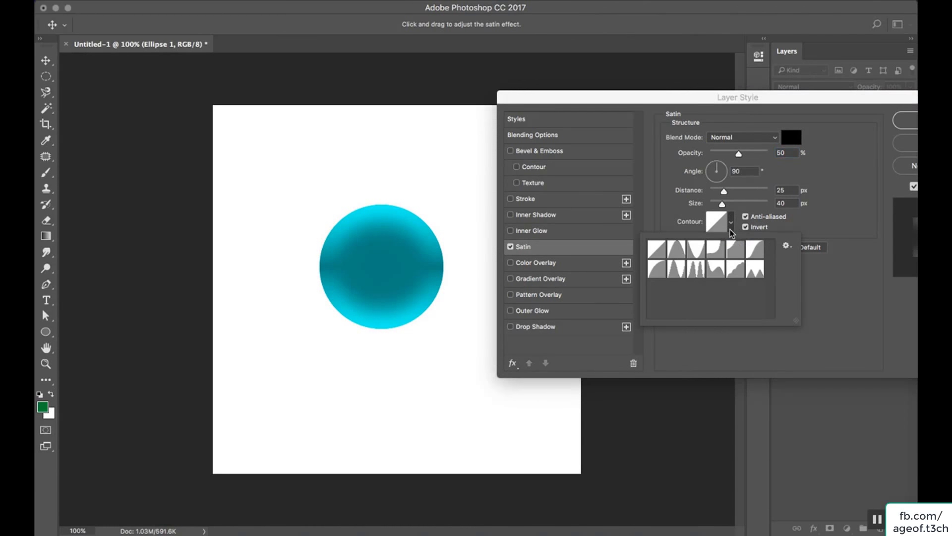
left_click(696, 271)
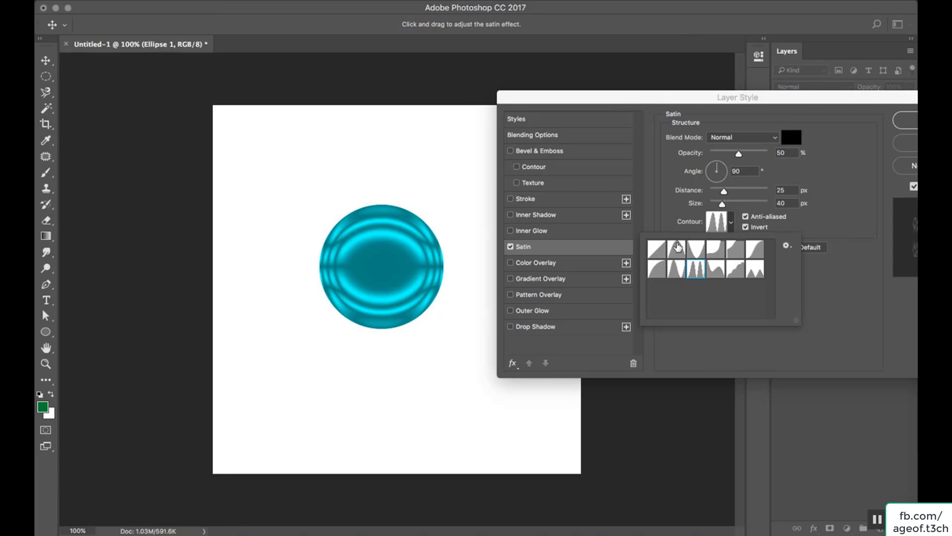
mouse_move(724, 191)
left_mouse_down()
mouse_move(732, 194)
mouse_move(715, 204)
mouse_move(733, 204)
left_mouse_up()
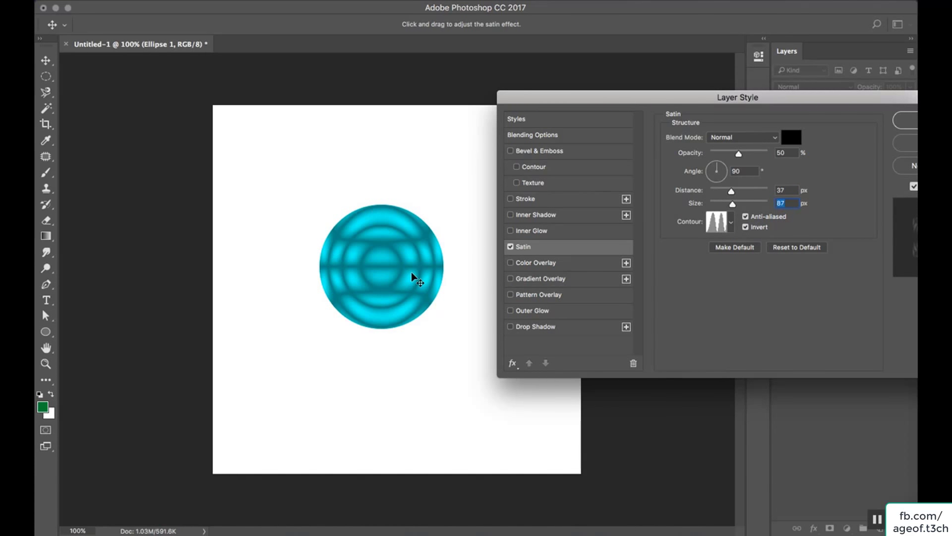
left_click(510, 247)
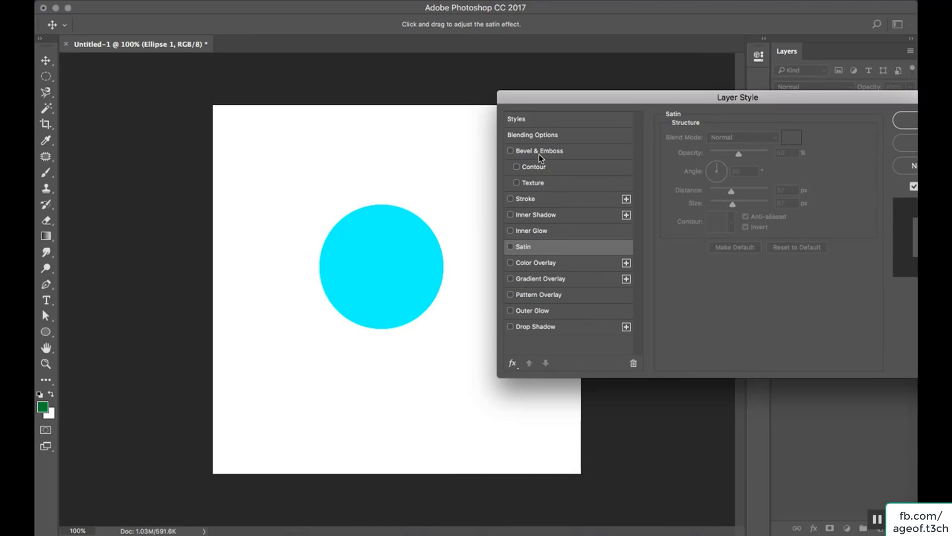
Enable an Inner Bevel on the circle with 178% depth, 29 px size and 5 px soften.
left_click(569, 153)
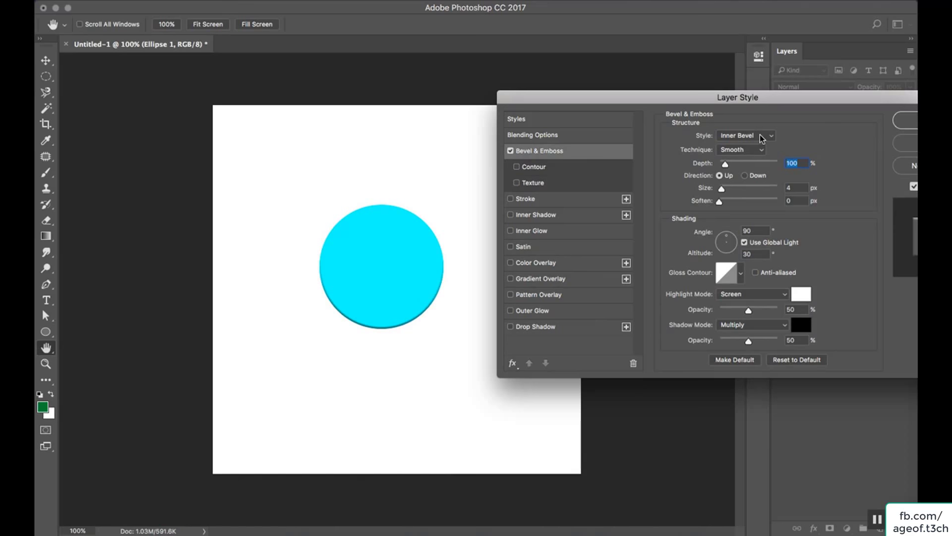
mouse_move(725, 165)
left_mouse_down()
mouse_move(747, 168)
mouse_move(744, 191)
mouse_move(720, 165)
mouse_move(729, 164)
left_mouse_up()
mouse_move(720, 201)
left_mouse_down()
mouse_move(737, 201)
mouse_move(731, 193)
left_mouse_up()
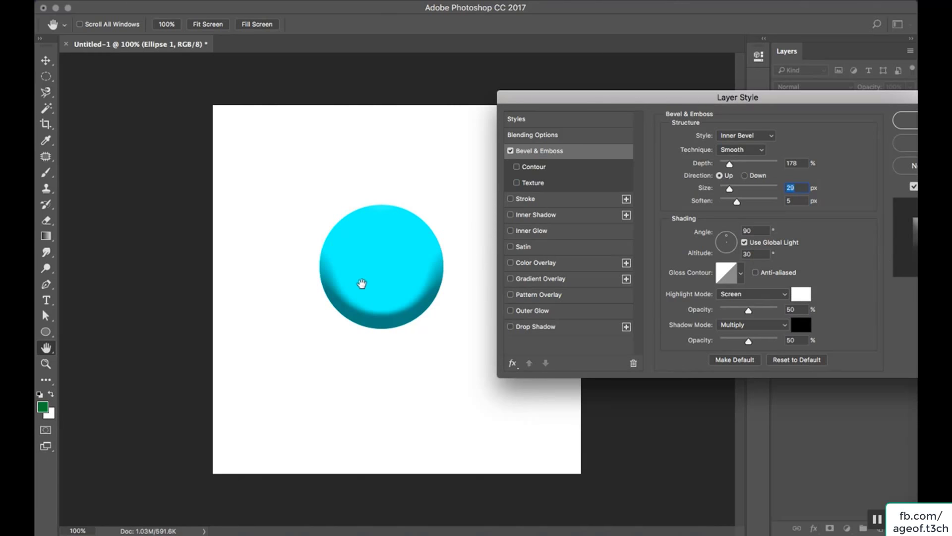
Try the Outer Bevel, Pillow Emboss and Emboss styles, return to Outer Bevel, and turn off Bevel & Emboss.
left_click(764, 150)
left_click(760, 145)
left_click(761, 136)
left_click(760, 130)
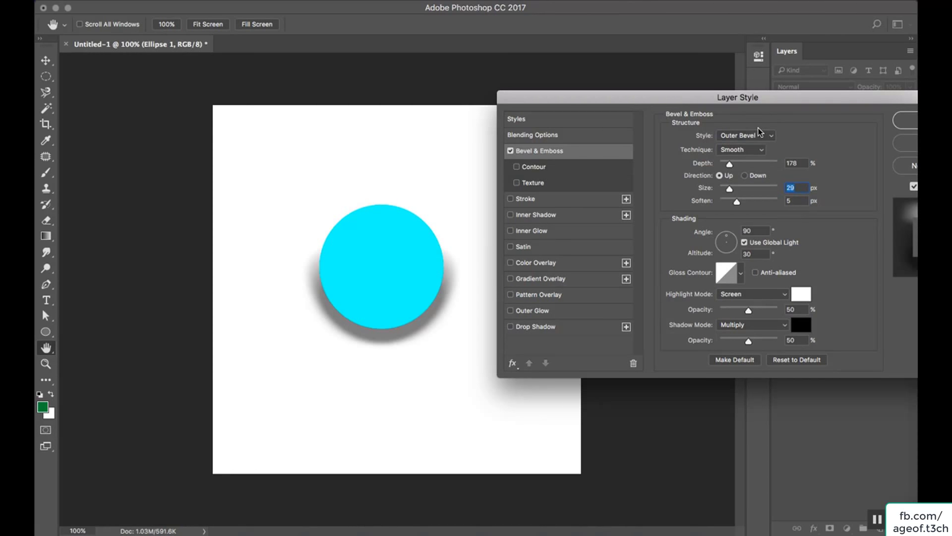
left_click(760, 133)
left_click(757, 163)
left_click(760, 136)
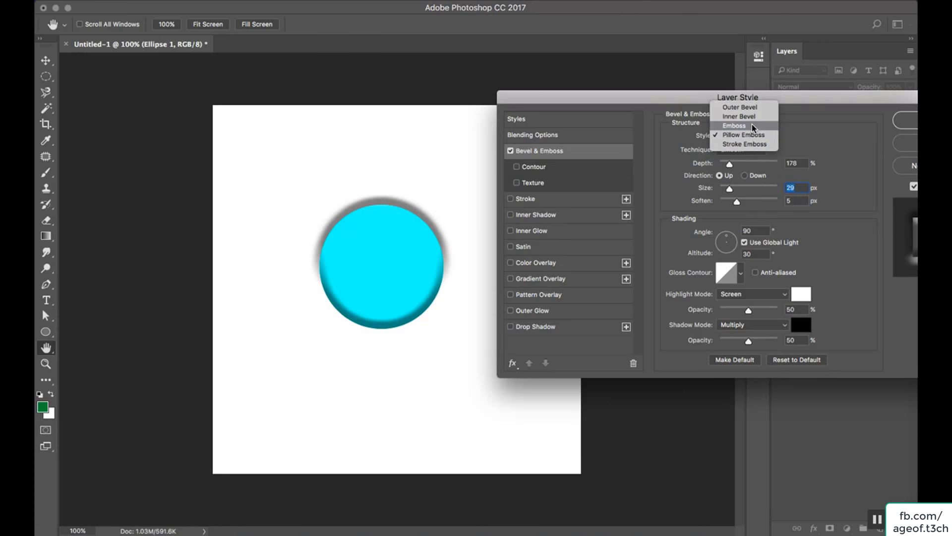
left_click(754, 127)
left_click(757, 142)
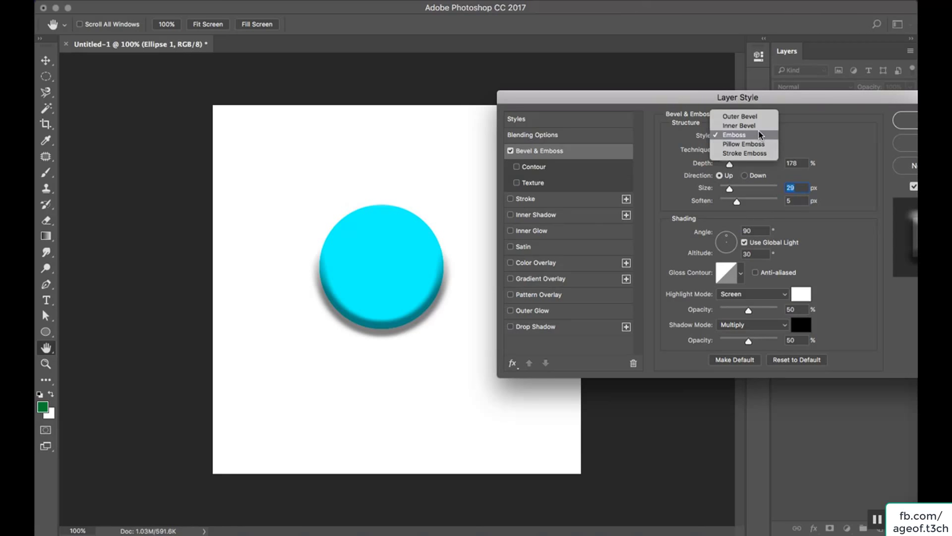
left_click(740, 117)
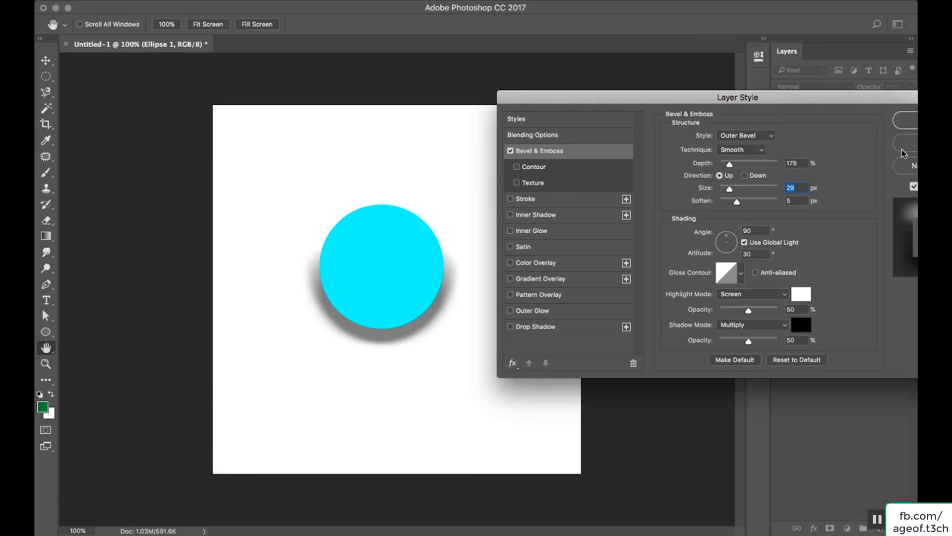
left_click_drag(747, 101, 560, 97)
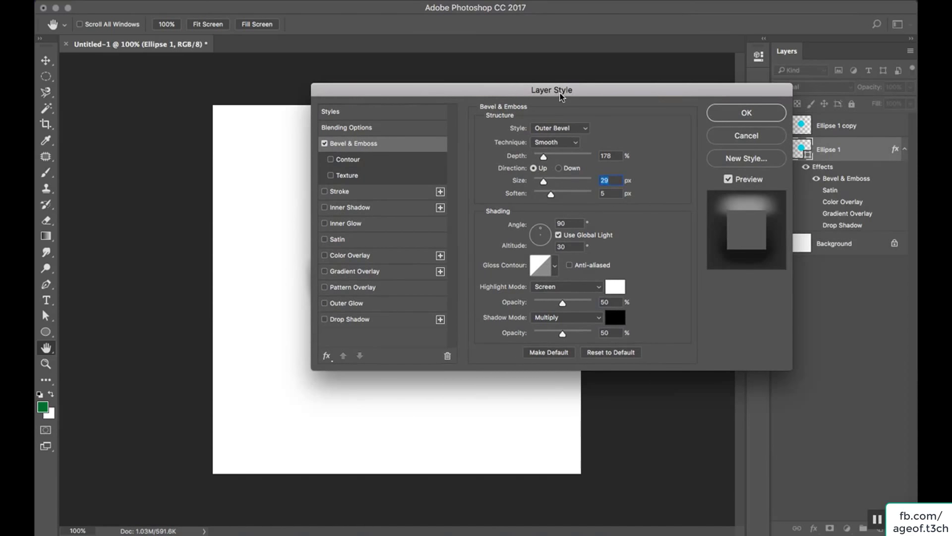
left_click(324, 143)
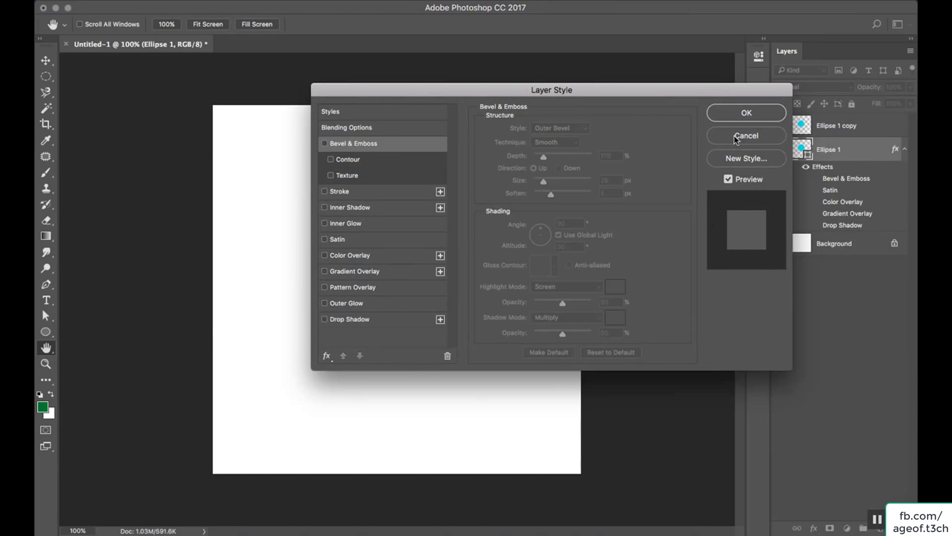
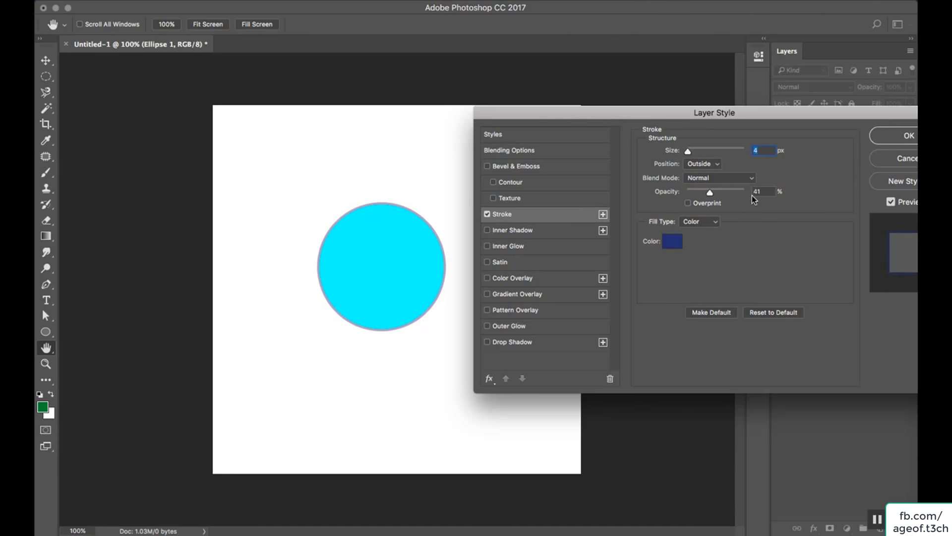
Set the circle's stroke to black (000000) at 100% opacity and apply the layer style.
left_click(679, 241)
left_click_drag(679, 242, 565, 300)
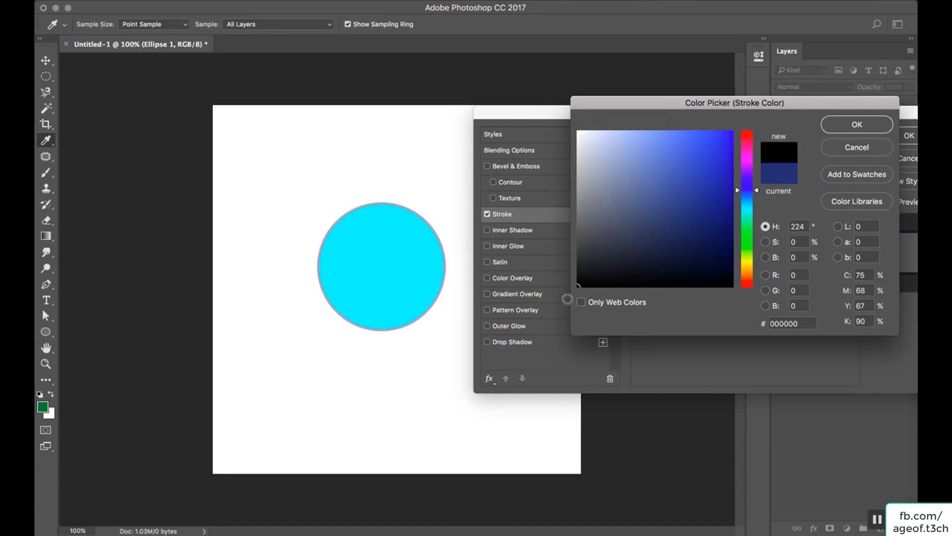
left_click(837, 130)
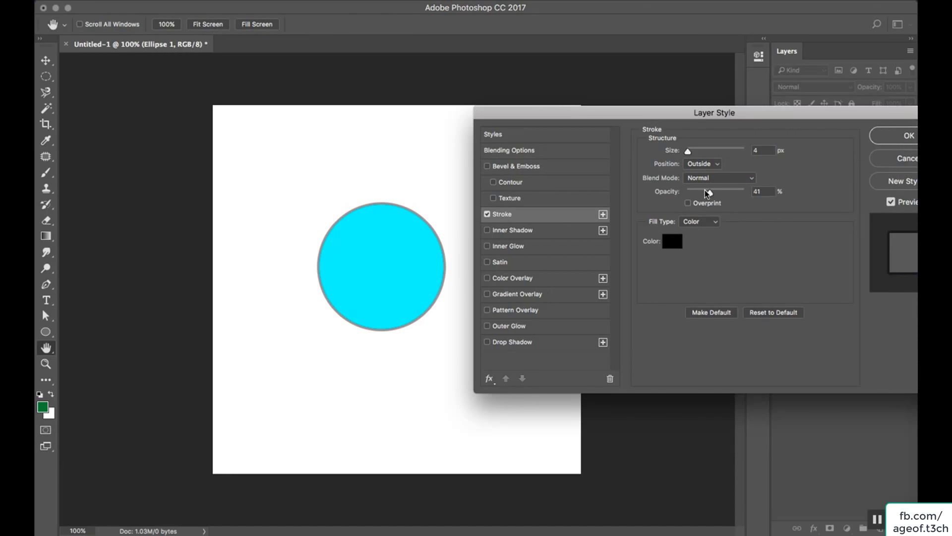
left_click_drag(714, 198, 746, 196)
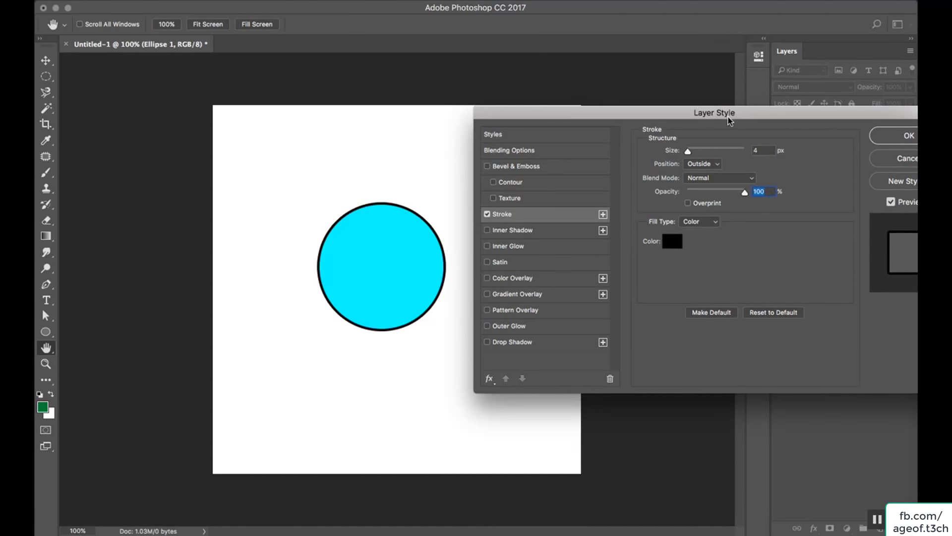
mouse_move(729, 122)
left_mouse_down()
mouse_move(660, 164)
mouse_move(475, 229)
left_mouse_up()
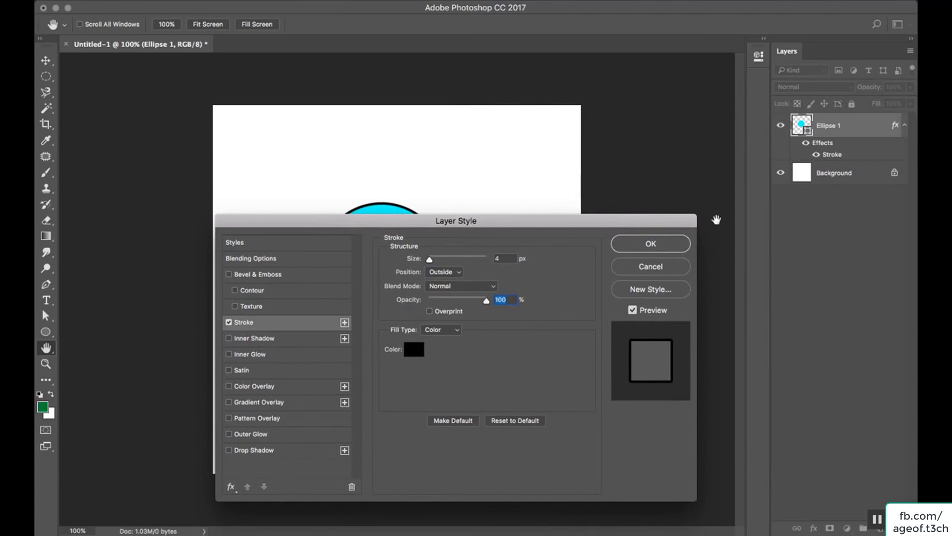
left_click(680, 244)
Try the Ellipse 1 layer at 22% opacity and restore it to 100%.
left_click(909, 88)
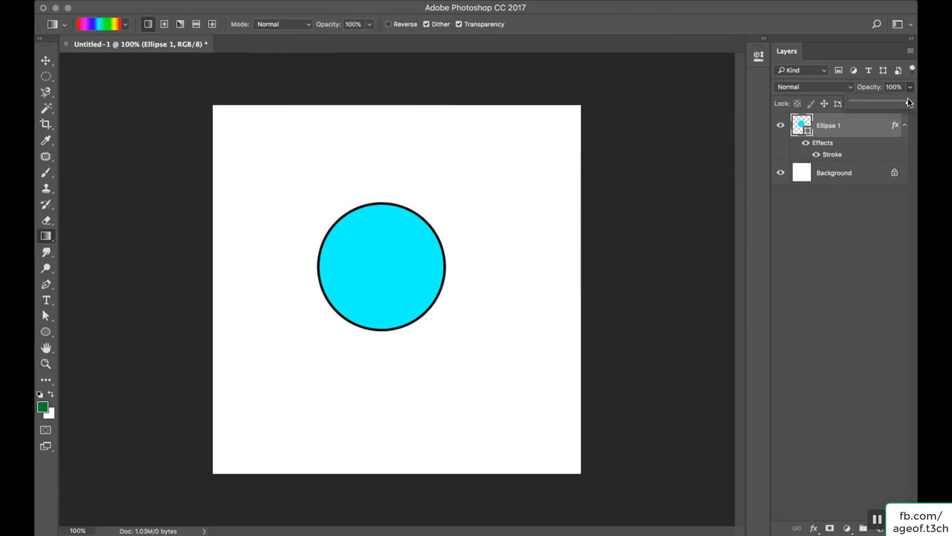
left_click_drag(892, 103, 865, 104)
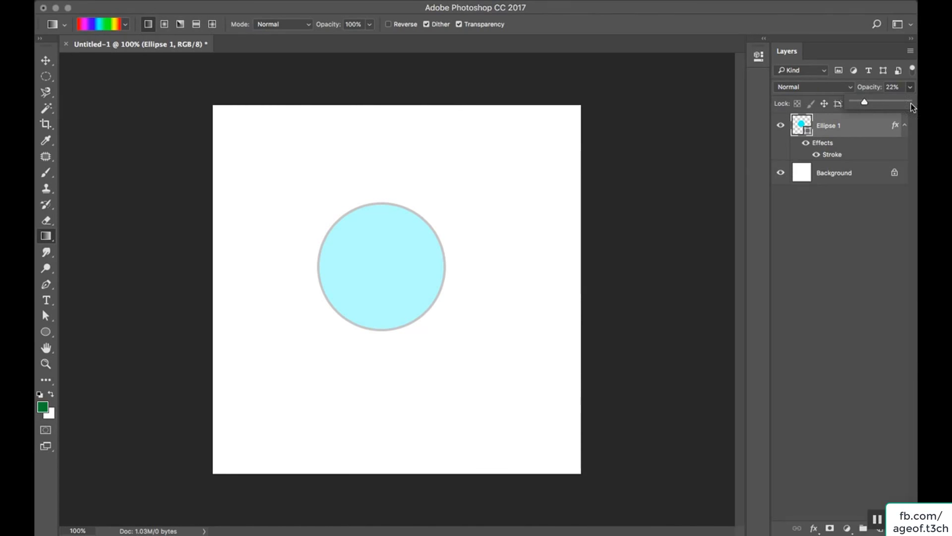
left_click_drag(868, 105, 897, 105)
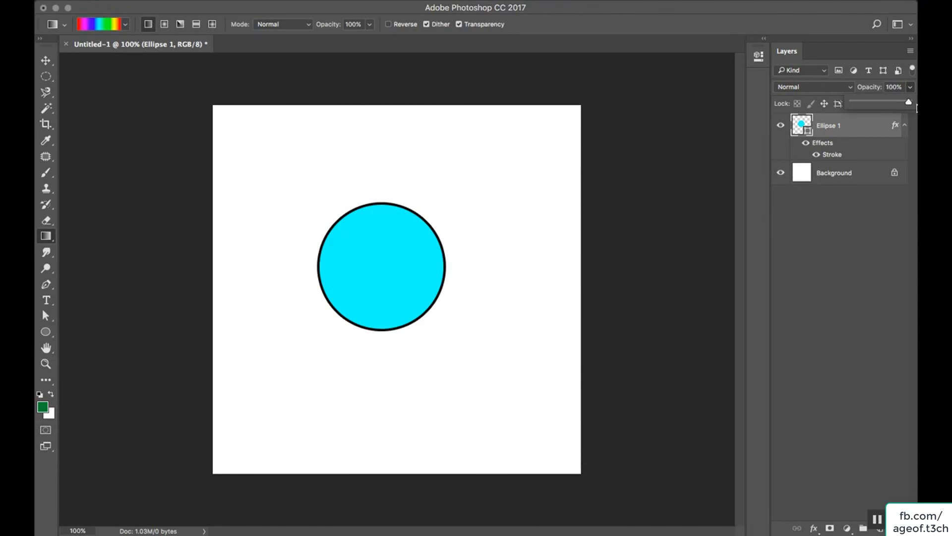
Set the Ellipse 1 layer's Fill Opacity to 0% in its blending options and apply it, keeping overall opacity at 100%.
double_click(880, 128)
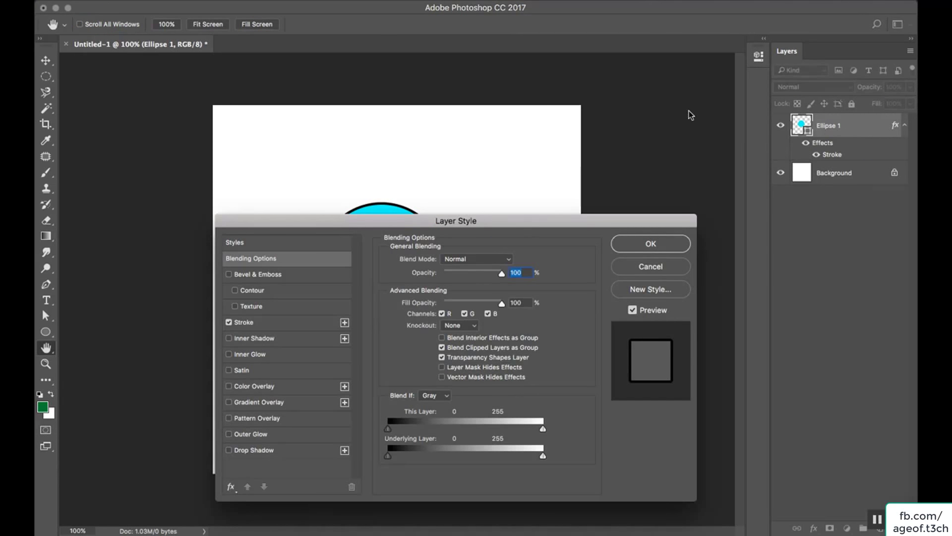
left_click_drag(519, 223, 729, 93)
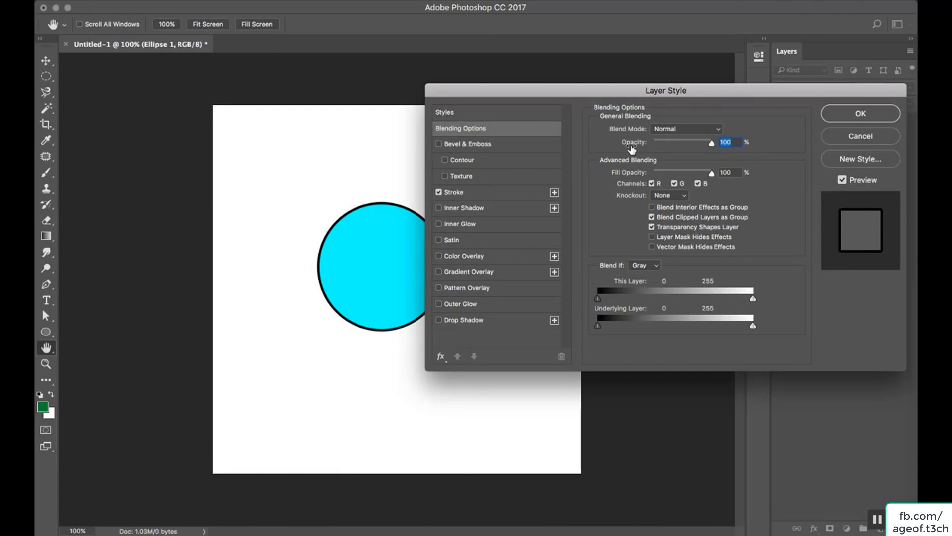
left_click_drag(615, 96, 658, 96)
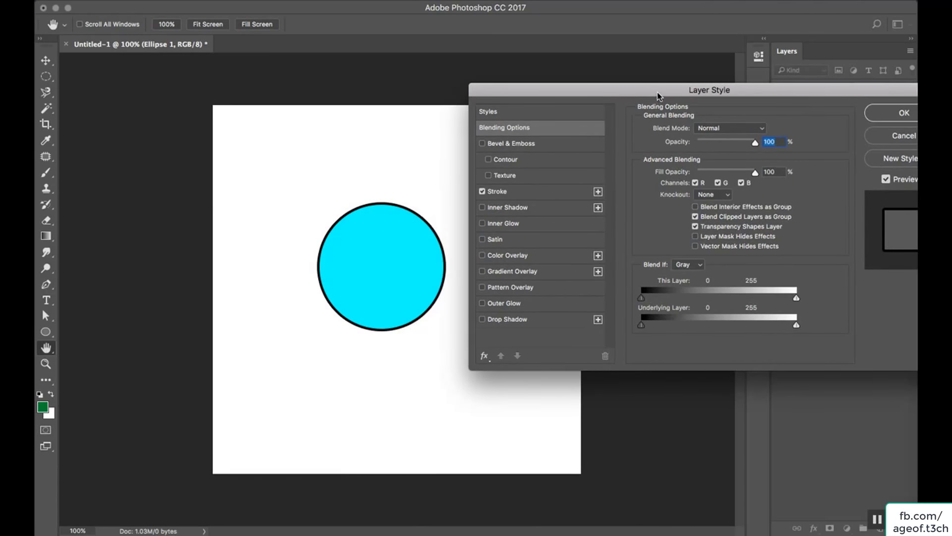
mouse_move(755, 142)
left_mouse_down()
mouse_move(722, 145)
mouse_move(772, 147)
left_mouse_up()
left_click_drag(754, 173, 689, 177)
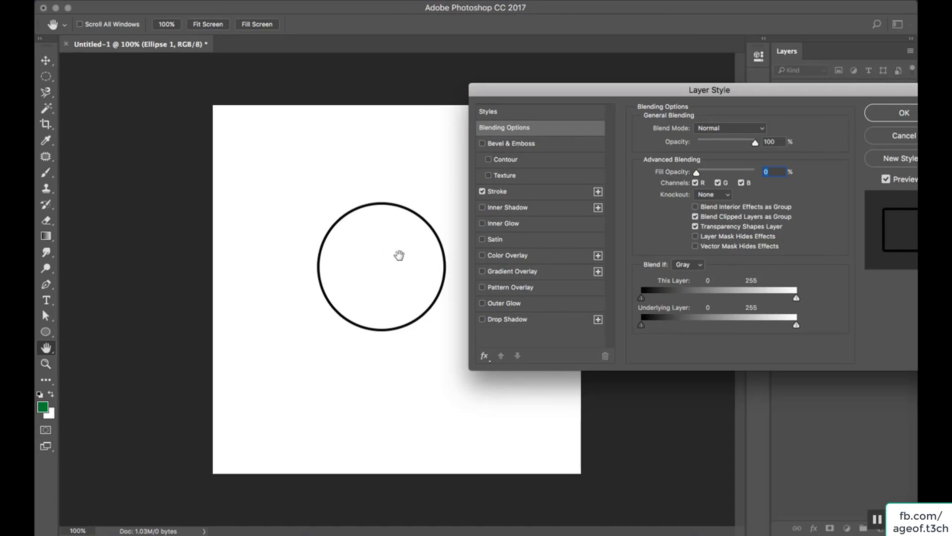
left_click(881, 121)
key("g")
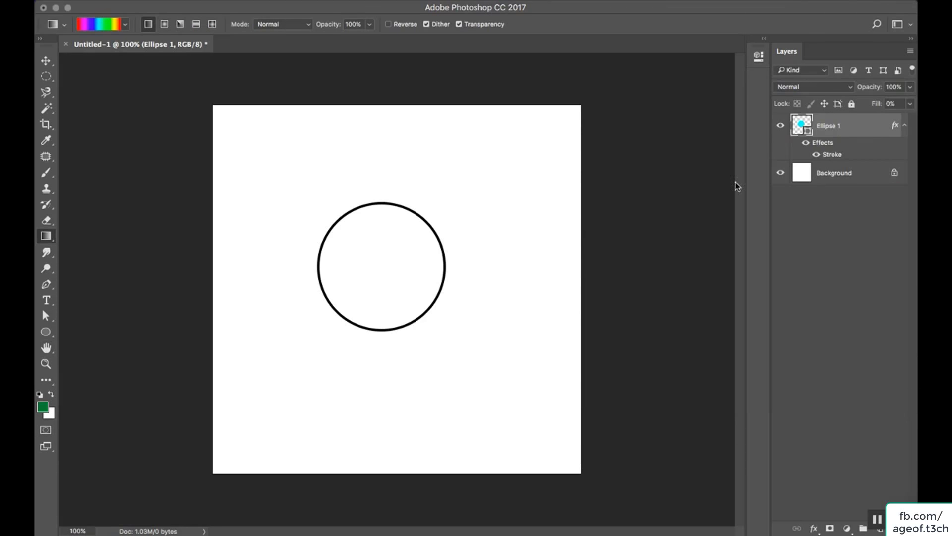